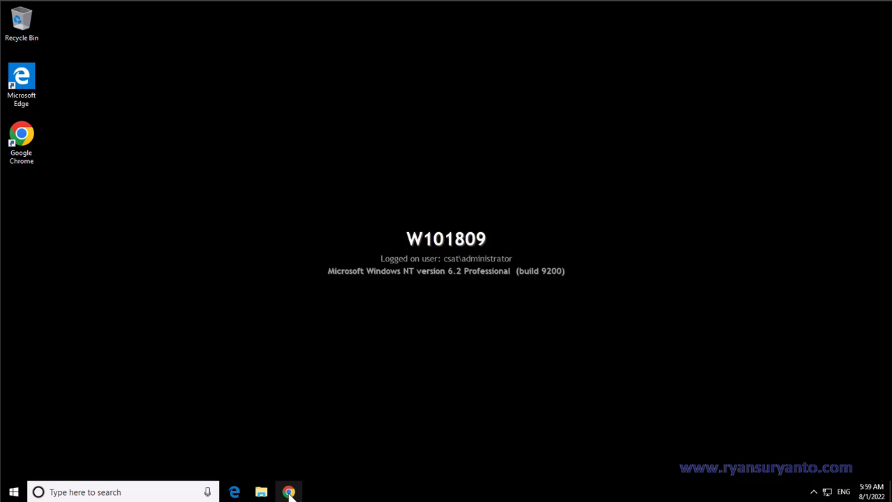
Search Google in Chrome for "azure data studio download" and open Microsoft's Download and install Azure Data Studio page.
{"action": "left_click", "coordinate": [289, 492]}
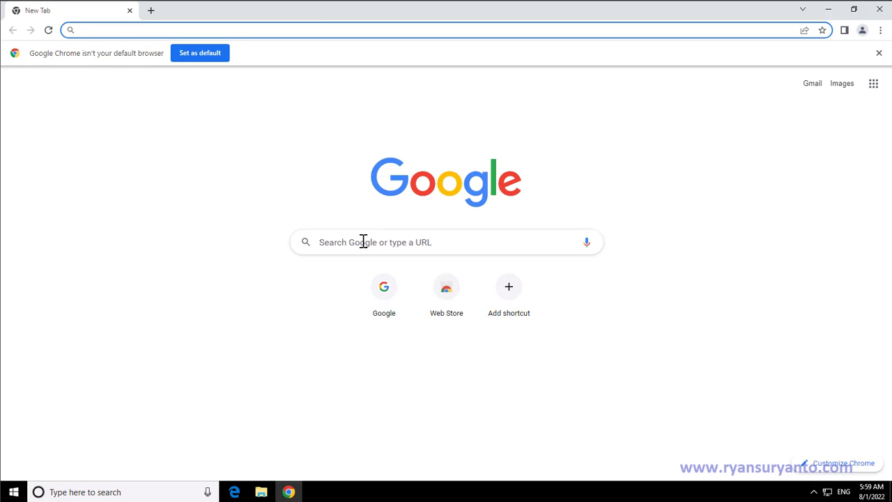
{"action": "left_click", "coordinate": [363, 241]}
{"action": "type", "text": "azure "}
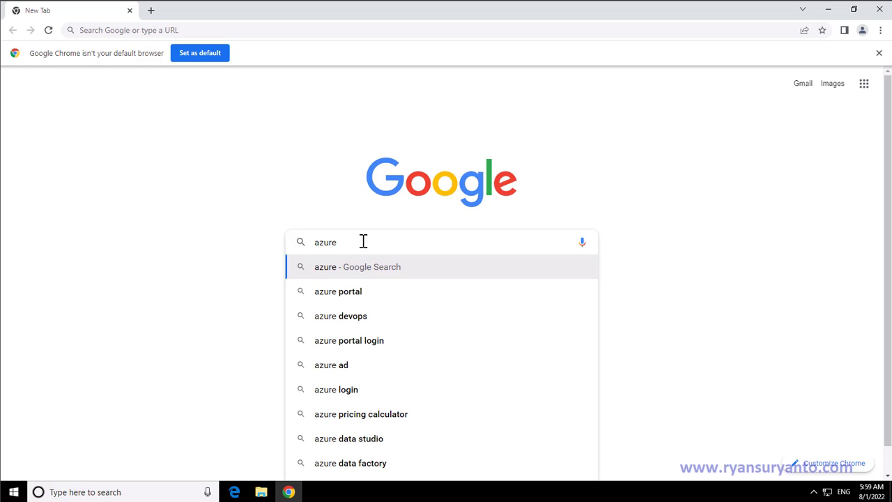
{"action": "type", "text": "data studio download"}
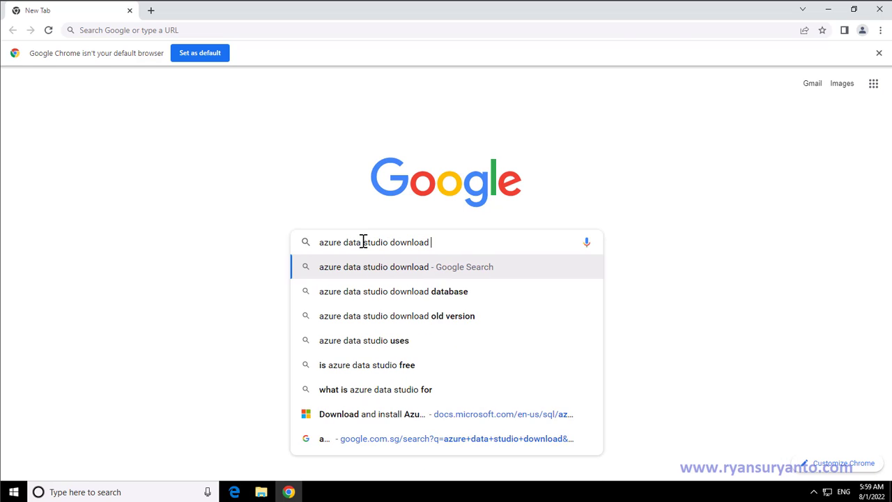
{"action": "key", "text": "Return"}
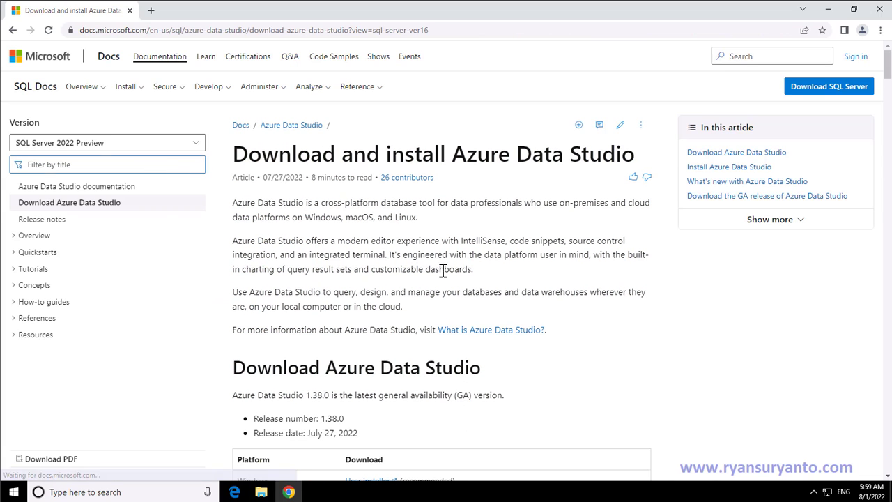
Download Azure Data Studio for macOS from the macOS installation section of the documentation page.
{"action": "scroll", "coordinate": [535, 286], "scroll_direction": "down", "scroll_amount": 8}
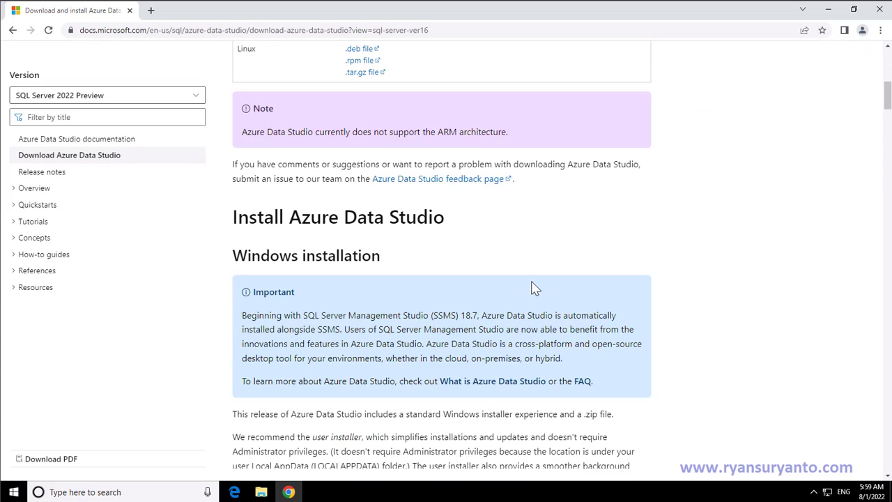
{"action": "scroll", "coordinate": [352, 226], "scroll_direction": "up", "scroll_amount": 4}
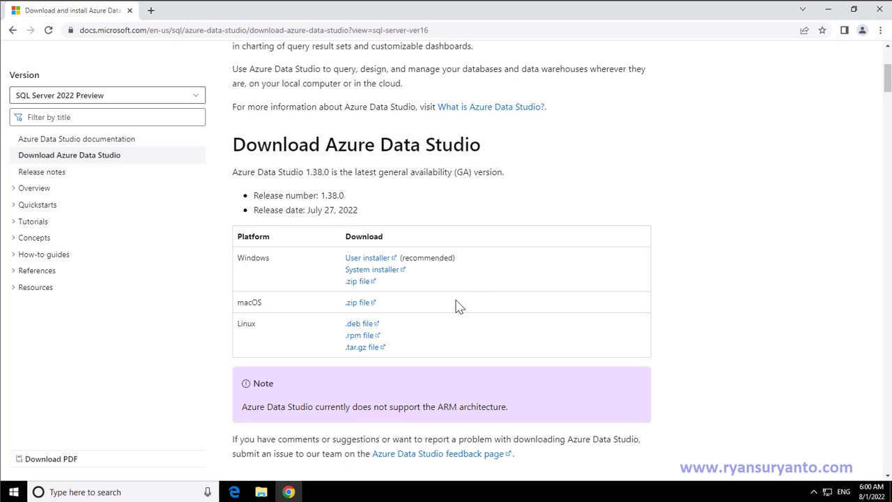
{"action": "scroll", "coordinate": [460, 327], "scroll_direction": "down", "scroll_amount": 15}
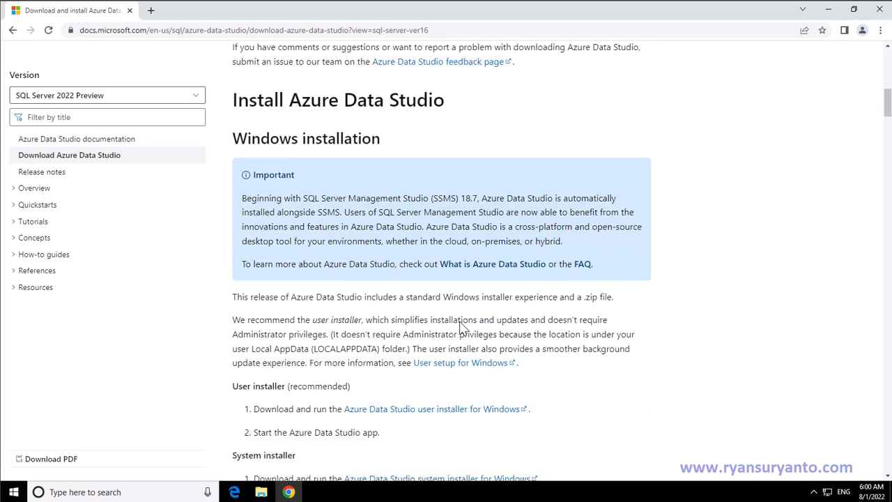
{"action": "scroll", "coordinate": [460, 323], "scroll_direction": "down", "scroll_amount": 5}
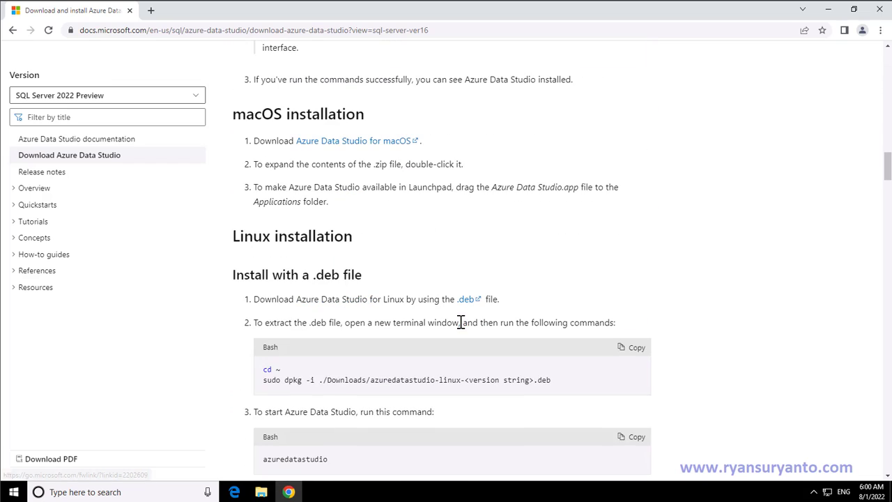
{"action": "scroll", "coordinate": [342, 260], "scroll_direction": "down", "scroll_amount": 2}
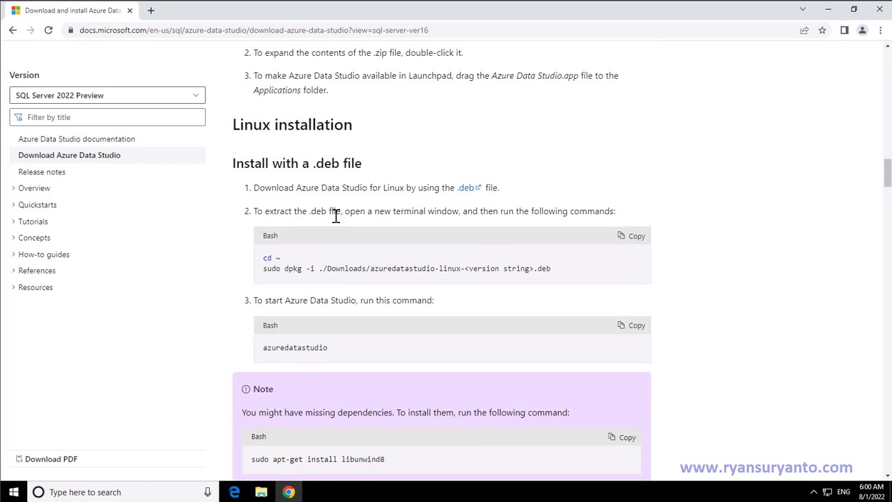
{"action": "scroll", "coordinate": [334, 214], "scroll_direction": "up", "scroll_amount": 3}
{"action": "right_click", "coordinate": [363, 260]}
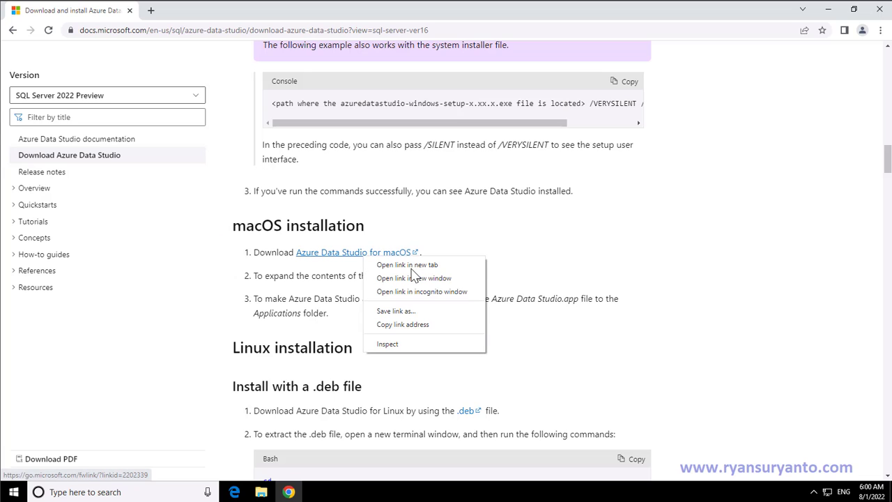
{"action": "left_click", "coordinate": [411, 266]}
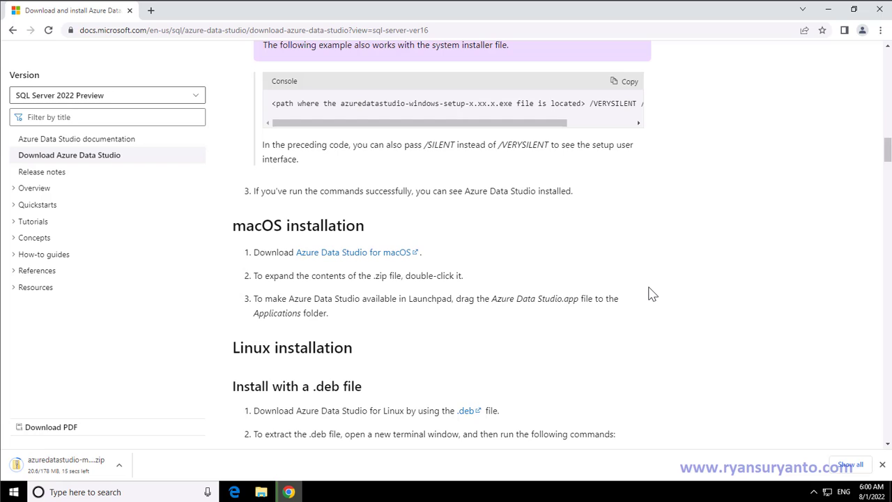
Download the recommended Windows user installer from the platform table under Download Azure Data Studio.
{"action": "scroll", "coordinate": [649, 294], "scroll_direction": "up", "scroll_amount": 10}
{"action": "scroll", "coordinate": [474, 278], "scroll_direction": "up", "scroll_amount": 8}
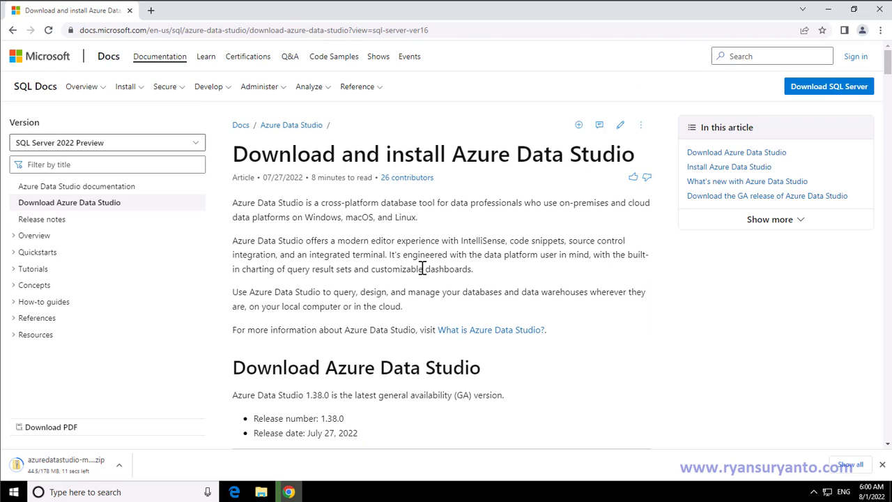
{"action": "scroll", "coordinate": [371, 348], "scroll_direction": "down", "scroll_amount": 8}
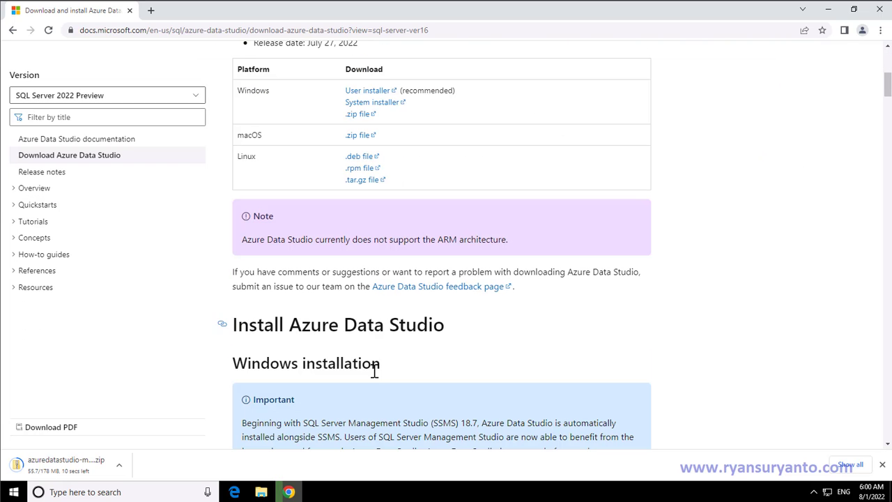
{"action": "right_click", "coordinate": [353, 95]}
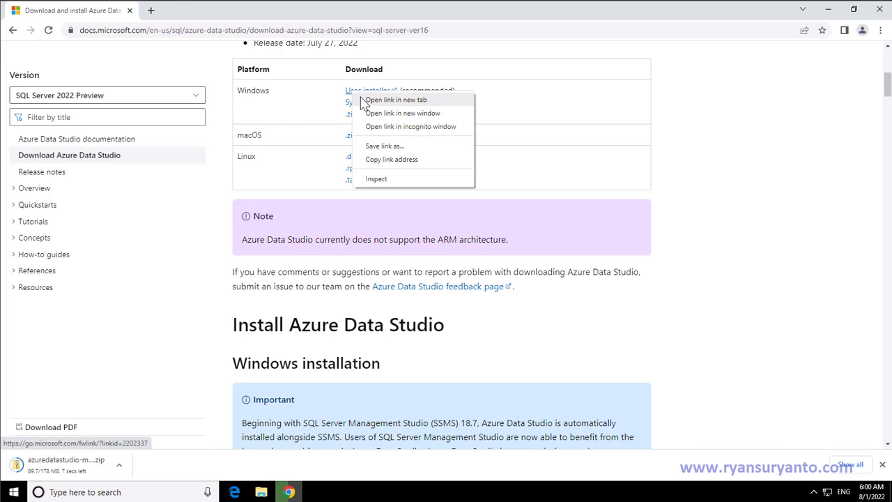
{"action": "left_click", "coordinate": [368, 97]}
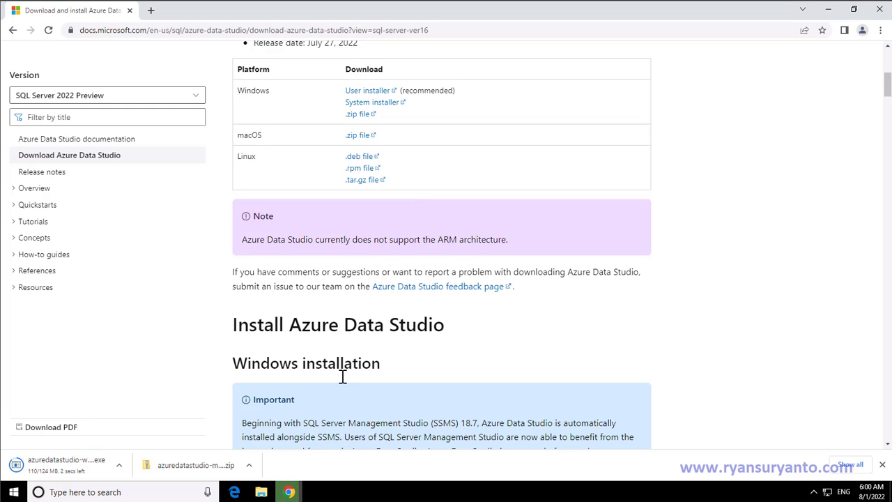
Switch to File Explorer, show the Downloads folder in a maximized window and sort its files by date modified.
{"action": "left_click", "coordinate": [119, 466]}
{"action": "left_click", "coordinate": [174, 427]}
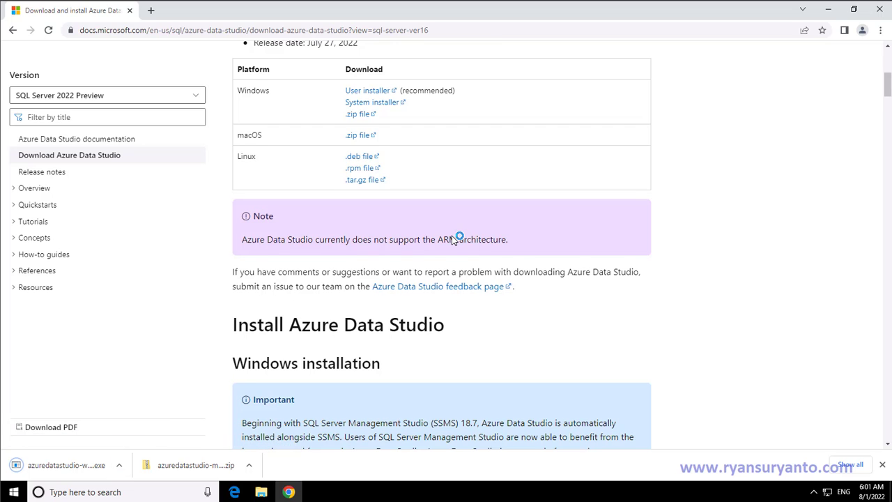
{"action": "left_click", "coordinate": [828, 15]}
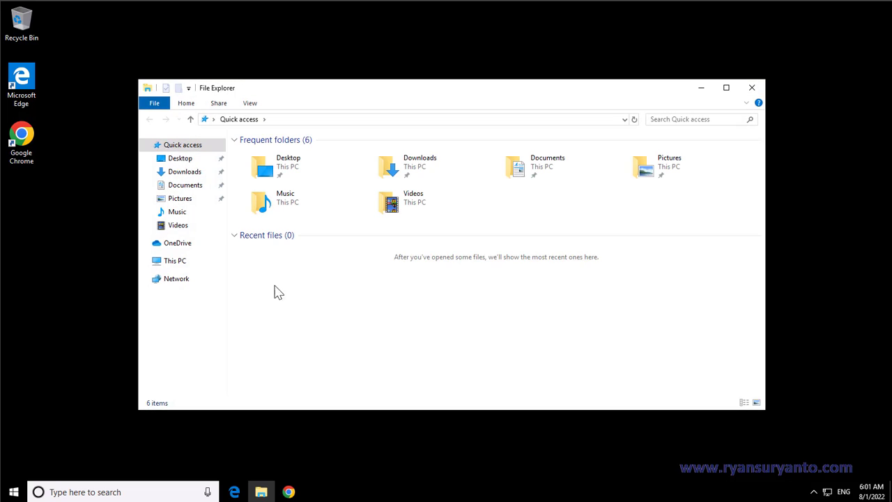
{"action": "left_click", "coordinate": [179, 172]}
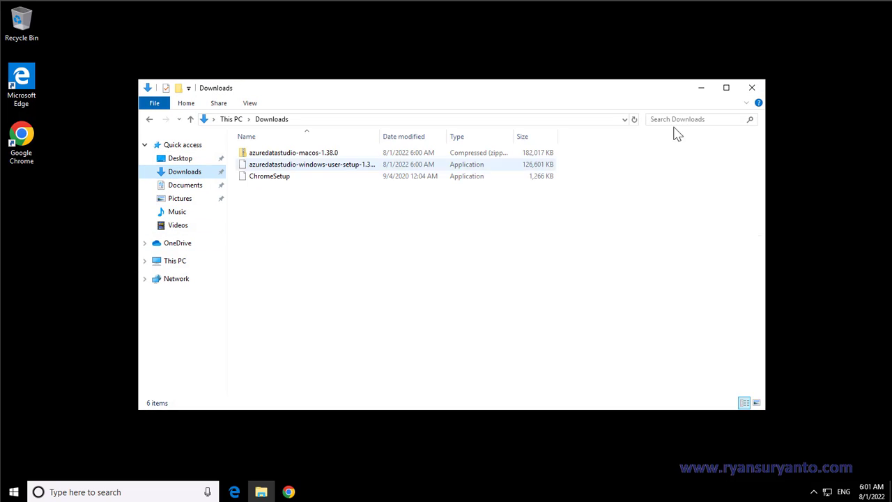
{"action": "left_click", "coordinate": [725, 89]}
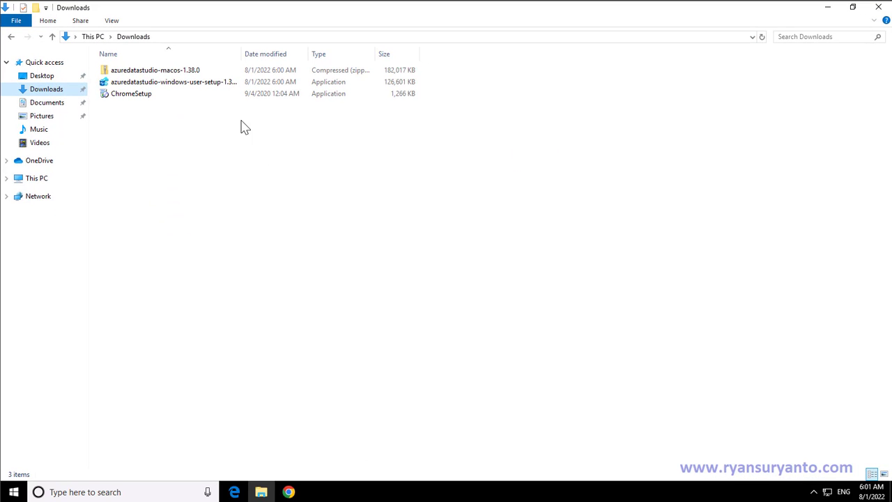
{"action": "left_click", "coordinate": [247, 56]}
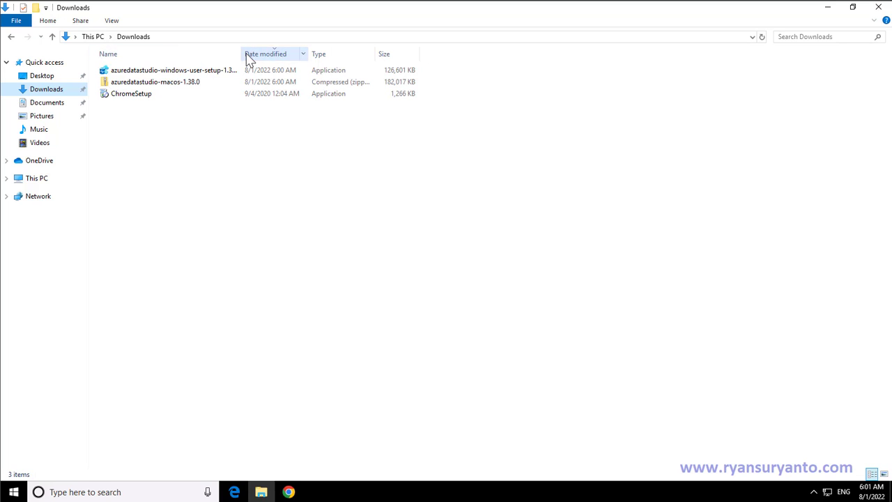
{"action": "left_click", "coordinate": [237, 55]}
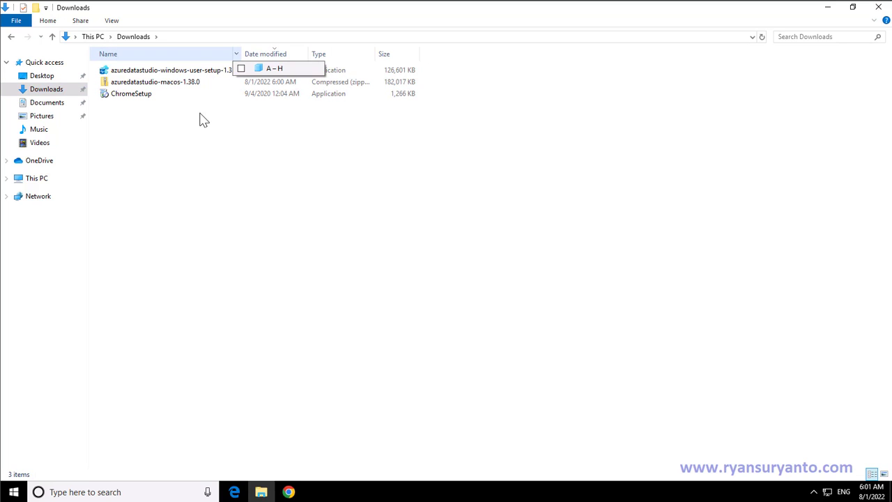
Run the azuredatastudio-windows-user-setup installer from Downloads and agree to continue the user installation as an administrator.
{"action": "left_click", "coordinate": [172, 73]}
{"action": "double_click", "coordinate": [172, 73]}
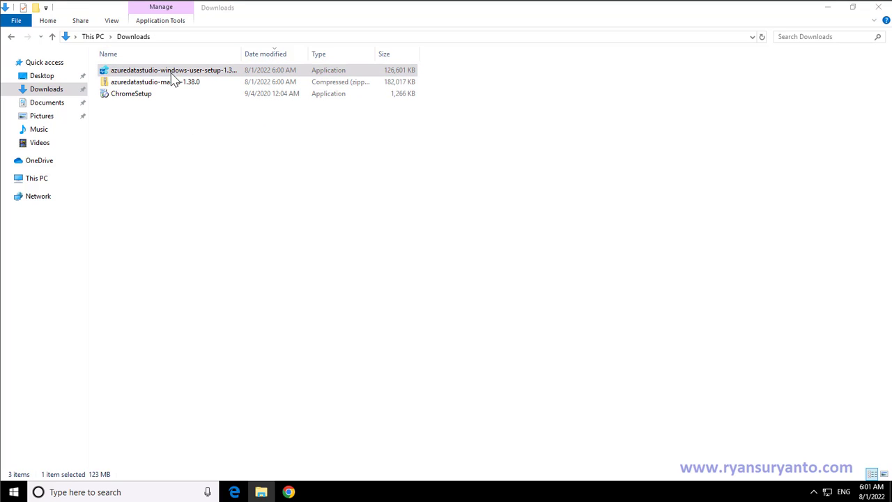
{"action": "left_click", "coordinate": [826, 12]}
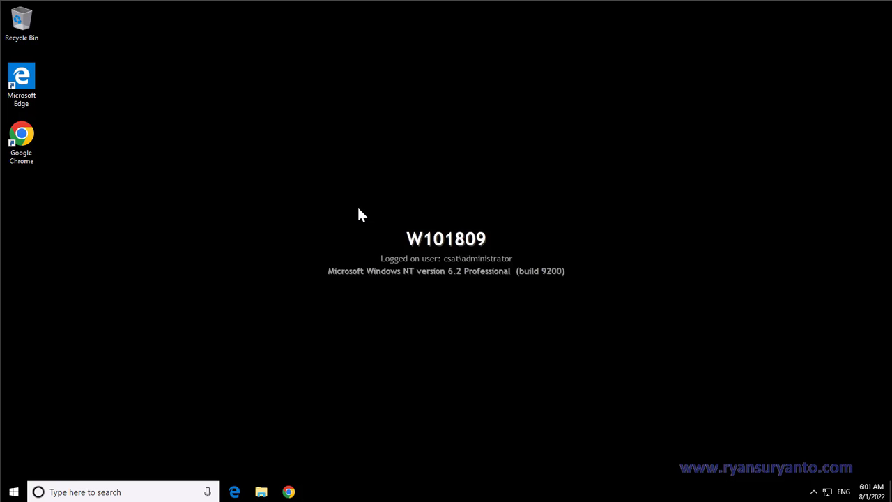
{"action": "left_click", "coordinate": [261, 493]}
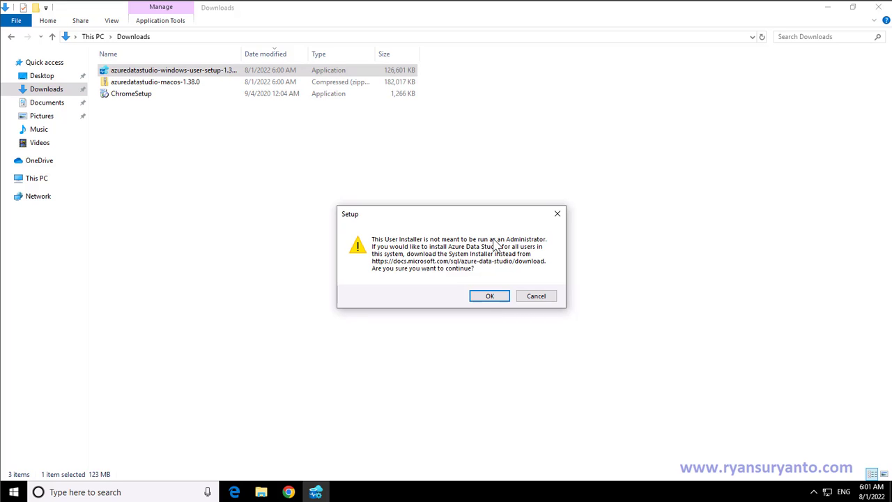
{"action": "left_click", "coordinate": [492, 300]}
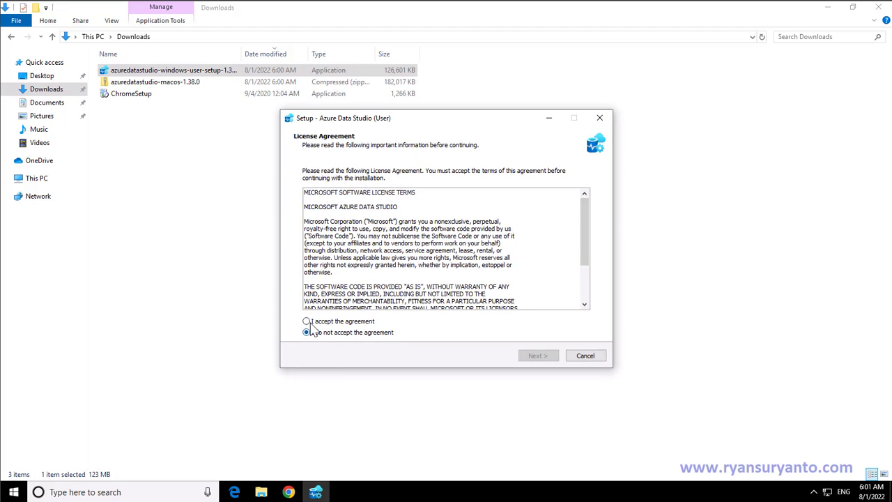
Accept the license agreement and keep the default destination location and Start Menu folder for Azure Data Studio.
{"action": "left_click", "coordinate": [307, 321]}
{"action": "left_click", "coordinate": [536, 355]}
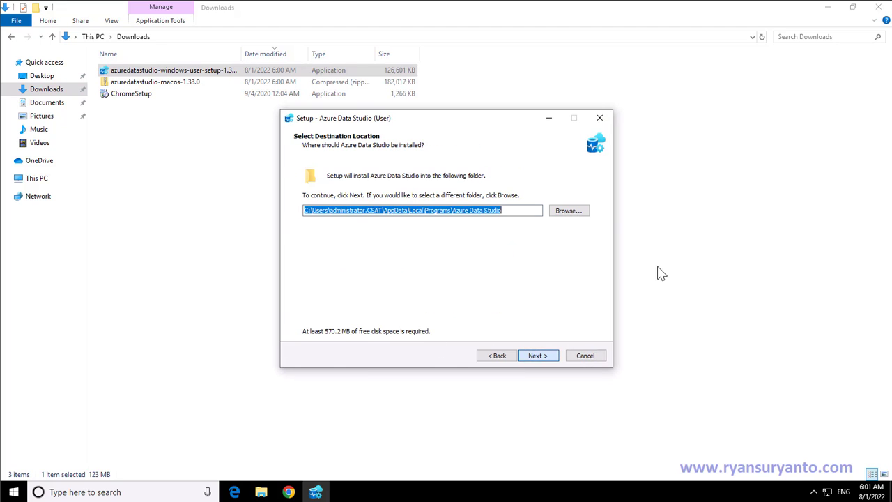
{"action": "left_click", "coordinate": [827, 7]}
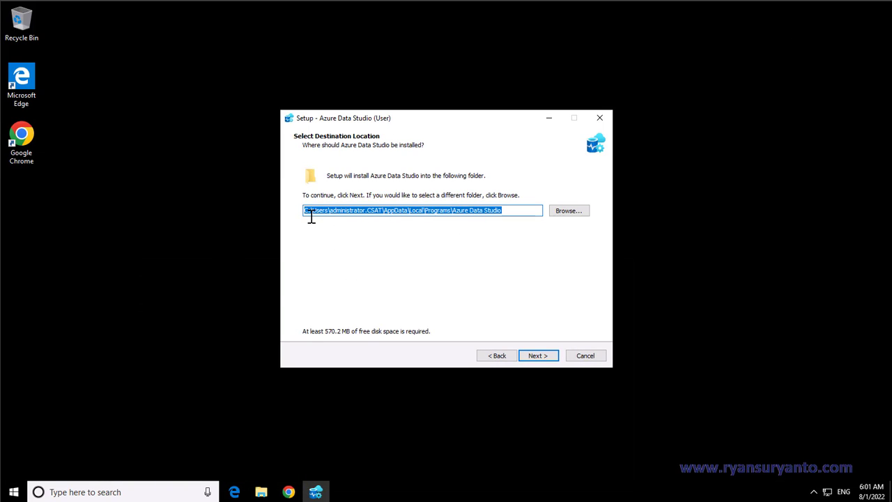
{"action": "left_click", "coordinate": [538, 358]}
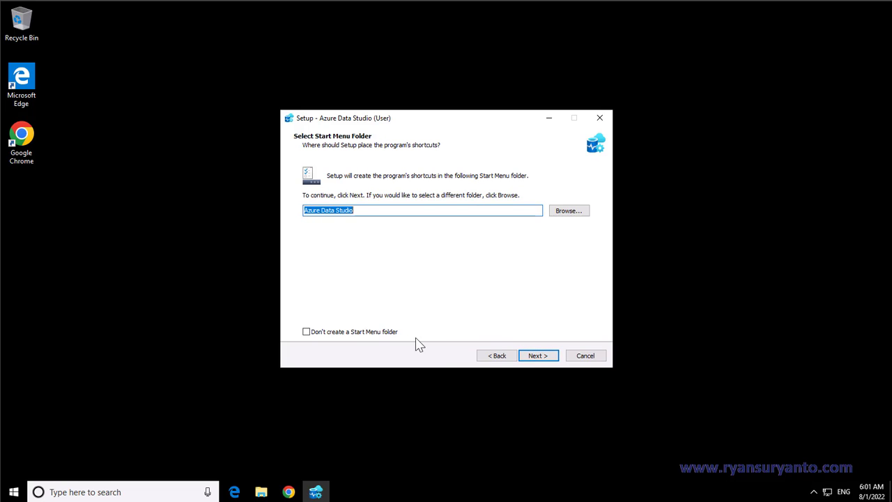
{"action": "left_click", "coordinate": [479, 359]}
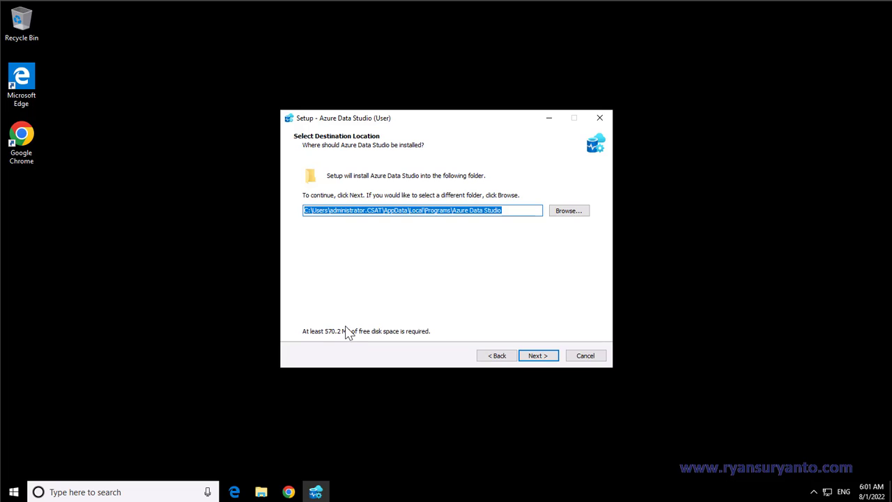
{"action": "left_click", "coordinate": [541, 356]}
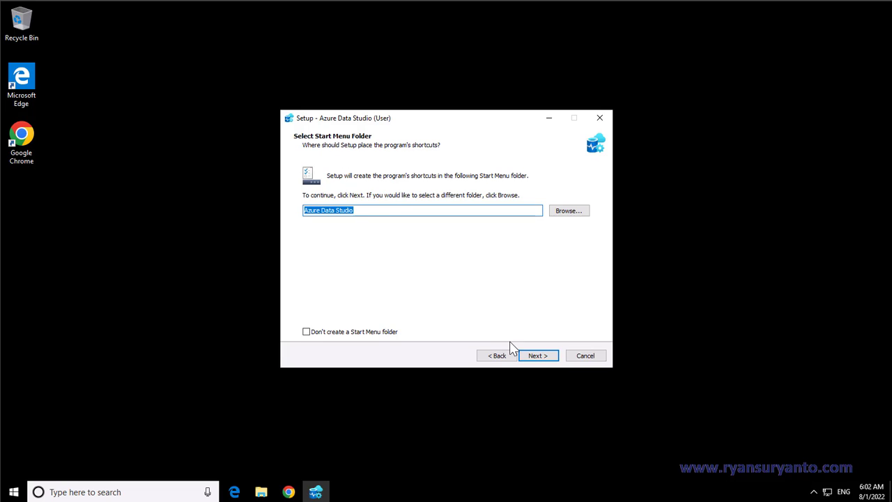
{"action": "left_click", "coordinate": [538, 357]}
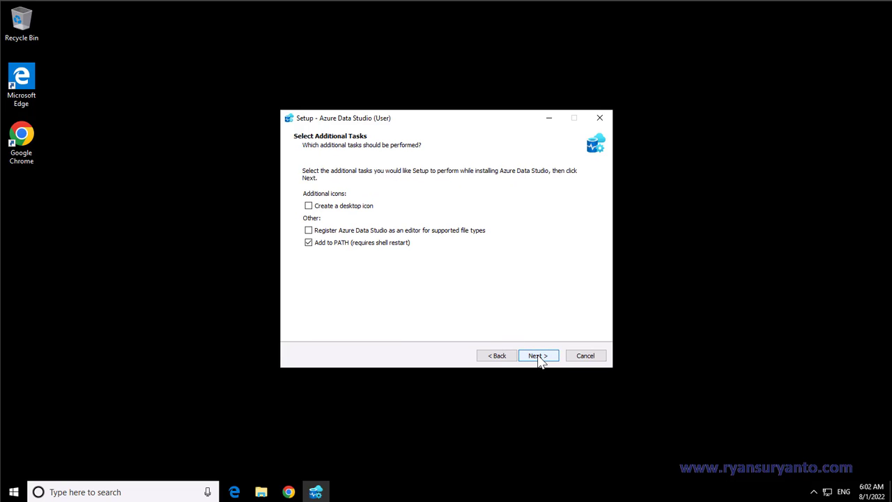
Add the tasks to create a desktop icon and register Azure Data Studio as an editor for supported file types.
{"action": "left_click", "coordinate": [309, 206]}
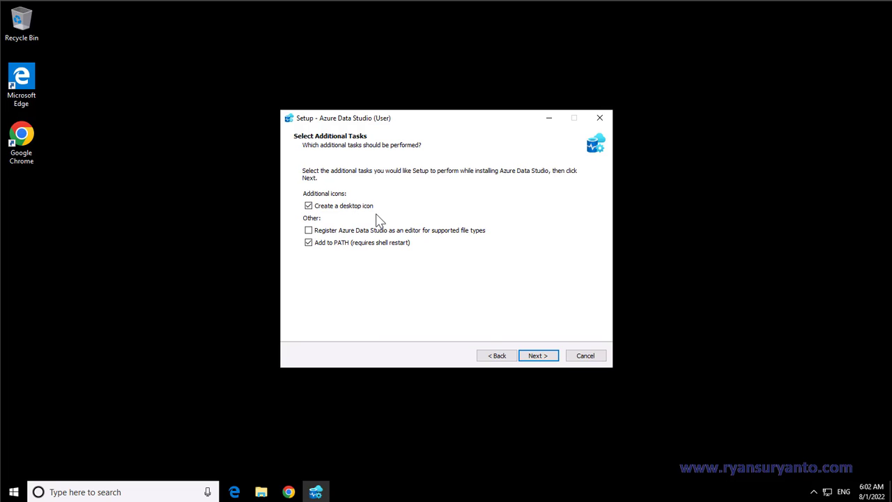
{"action": "left_click", "coordinate": [308, 231]}
{"action": "left_click", "coordinate": [538, 356]}
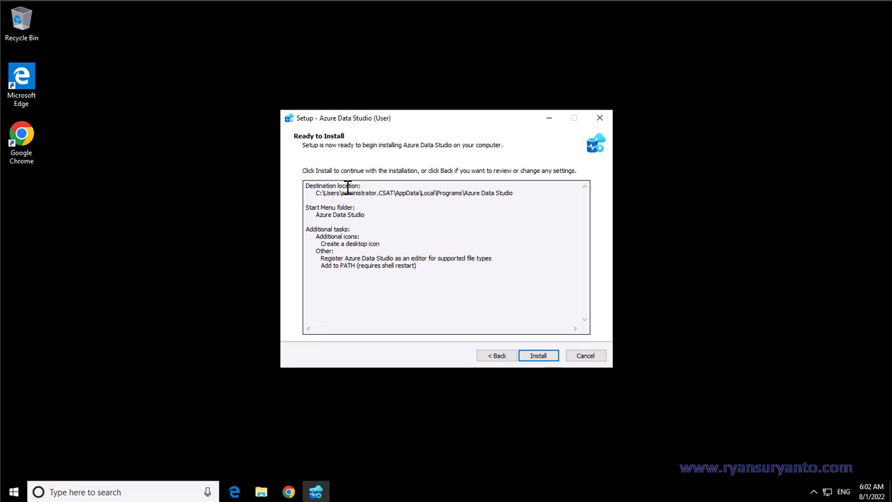
Install Azure Data Studio with the chosen settings and finish the setup with the option to launch it.
{"action": "left_click", "coordinate": [539, 356]}
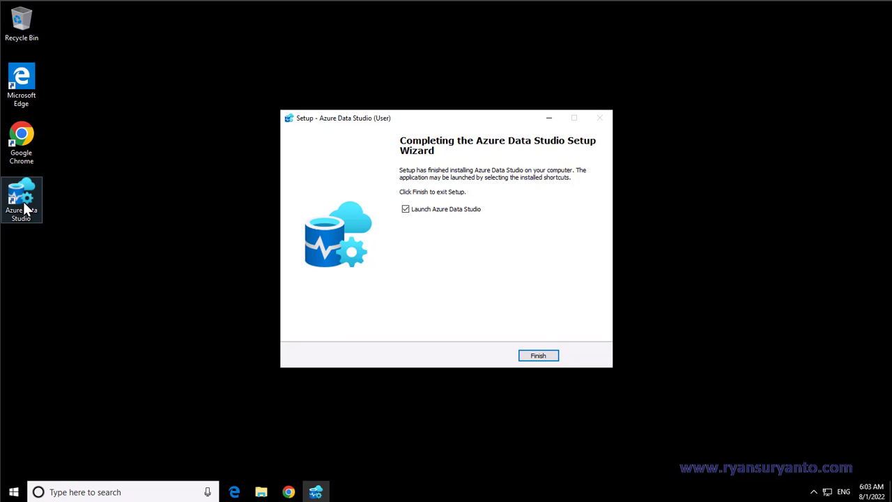
{"action": "left_click", "coordinate": [533, 359]}
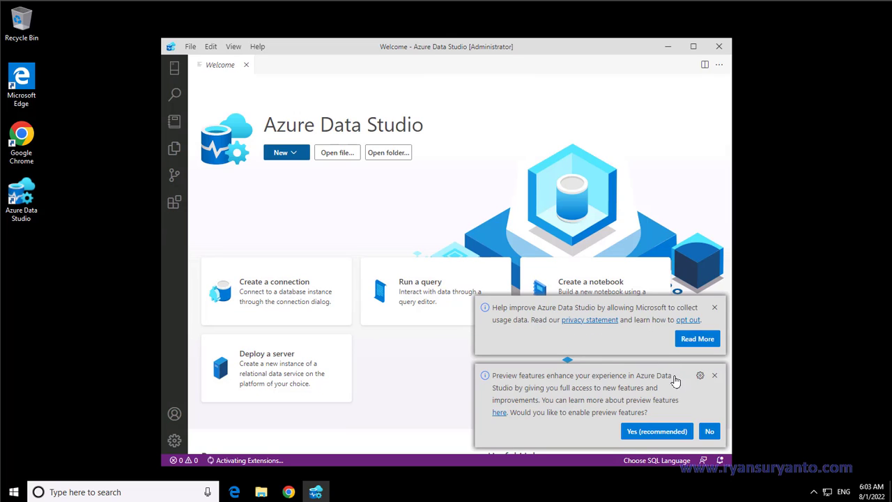
Dismiss the usage data and preview features notifications, maximize the window and start creating a connection.
{"action": "left_click", "coordinate": [715, 308]}
{"action": "left_click", "coordinate": [714, 375]}
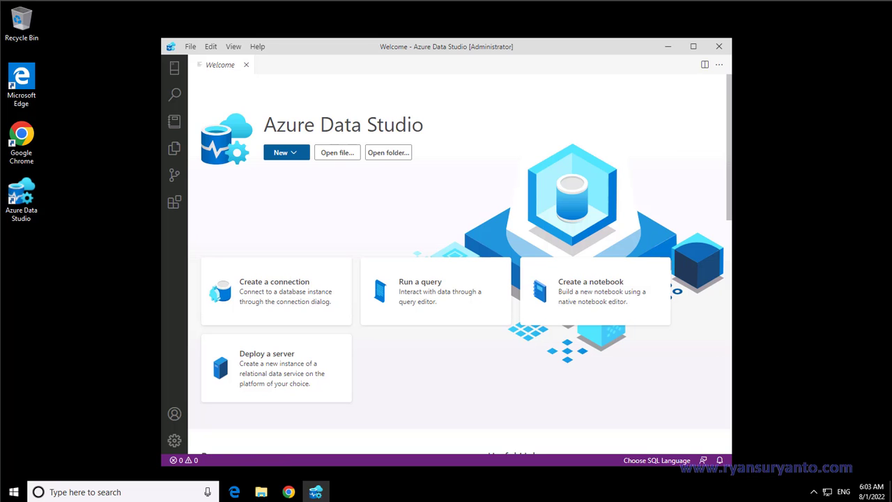
{"action": "left_click", "coordinate": [693, 47]}
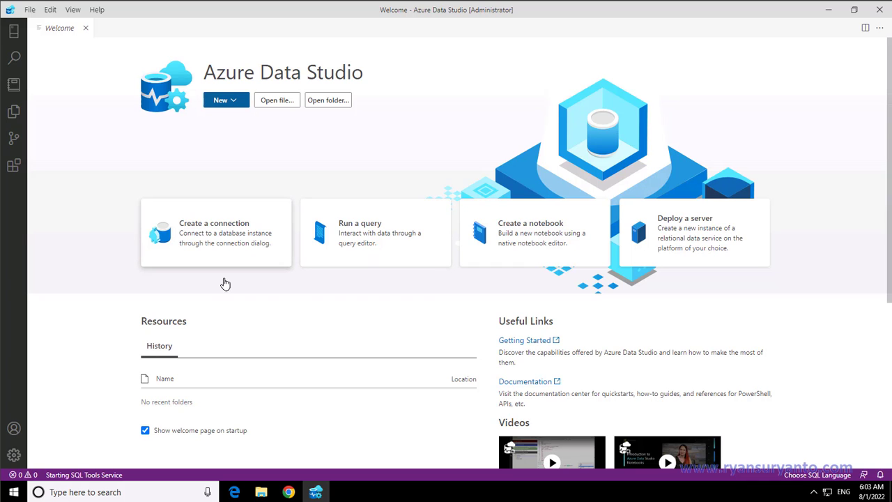
{"action": "left_click", "coordinate": [206, 240]}
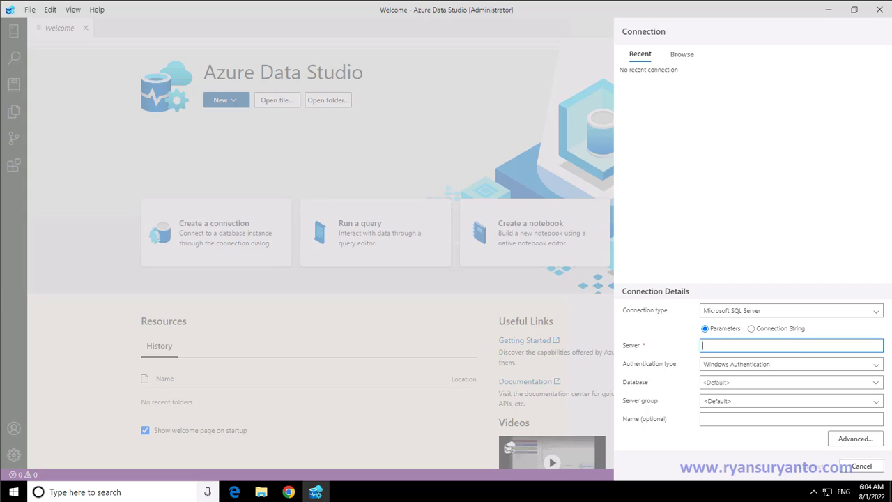
Copy the server name learnsqlsvr.database.windows.net from the Notepad connection notes into the new connection's Server field.
{"action": "left_click_drag", "start_coordinate": [0, 58], "coordinate": [371, 89]}
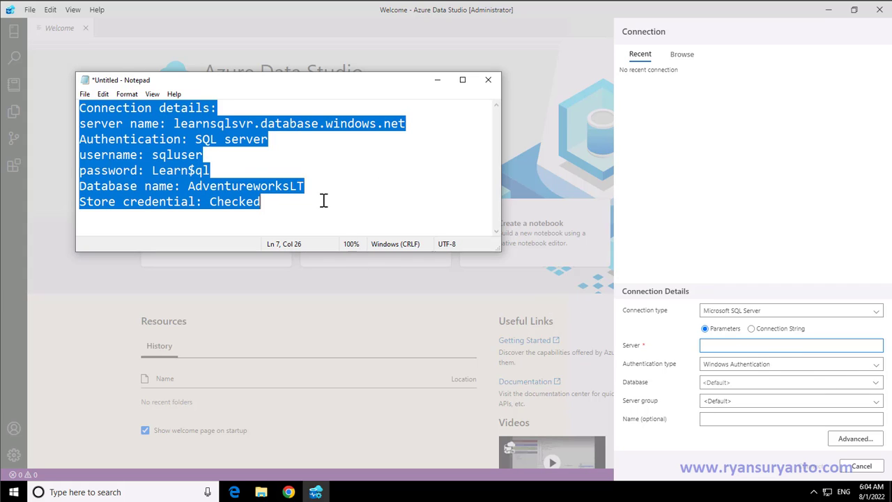
{"action": "left_click", "coordinate": [721, 346]}
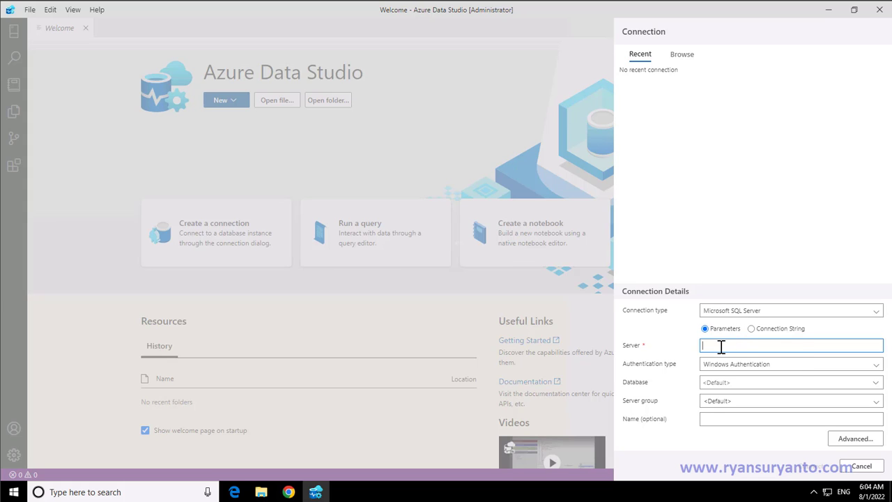
{"action": "mouse_move", "coordinate": [389, 501]}
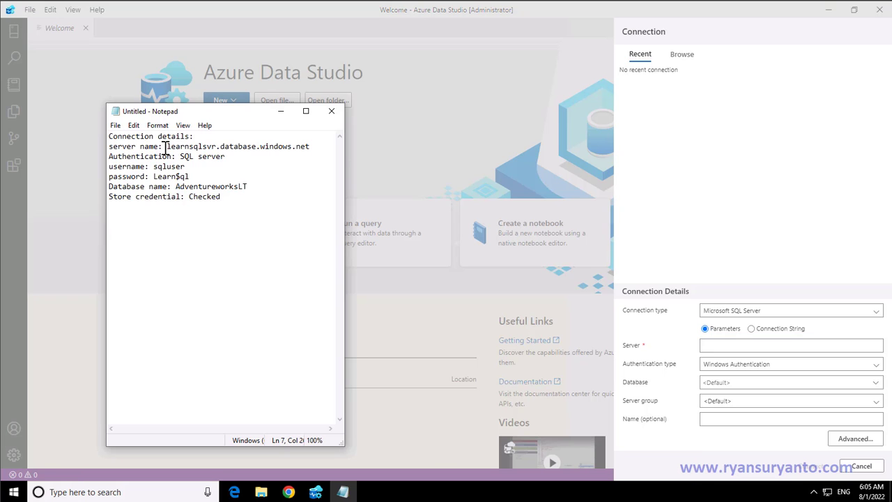
{"action": "left_click_drag", "start_coordinate": [168, 146], "coordinate": [233, 155]}
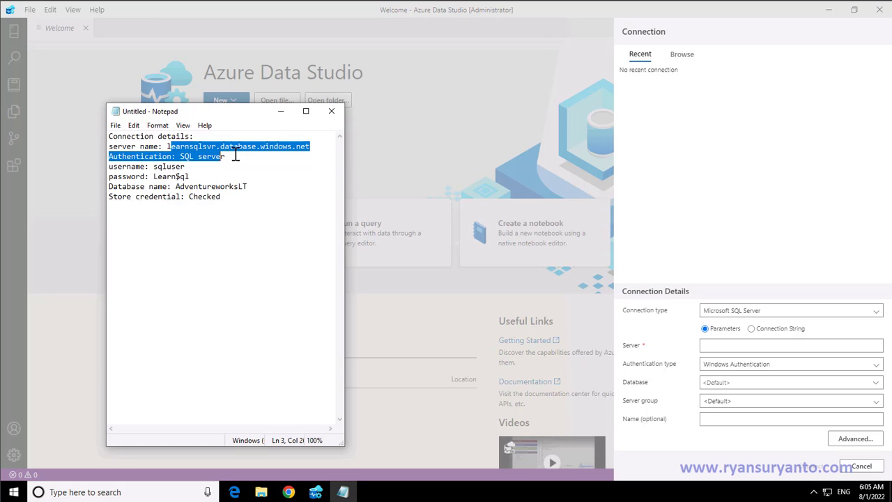
{"action": "left_click", "coordinate": [229, 146]}
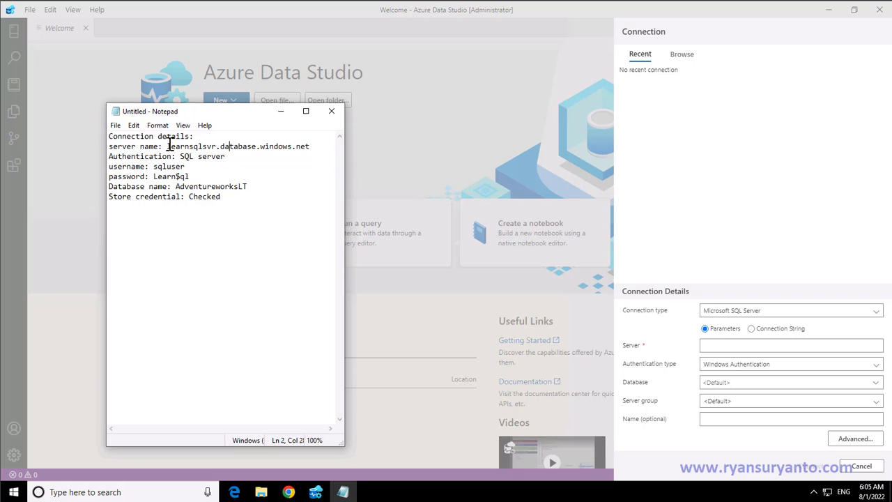
{"action": "left_click_drag", "start_coordinate": [169, 147], "coordinate": [310, 149]}
{"action": "key", "text": "ctrl+c"}
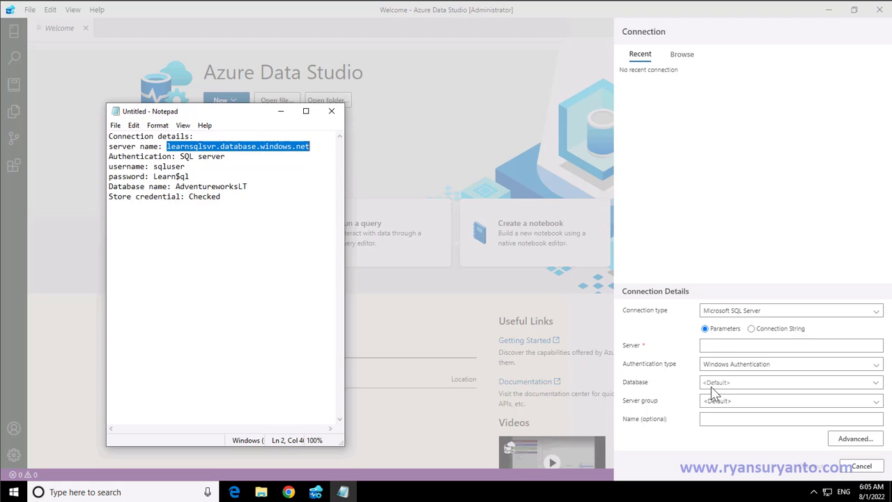
{"action": "left_click", "coordinate": [717, 345]}
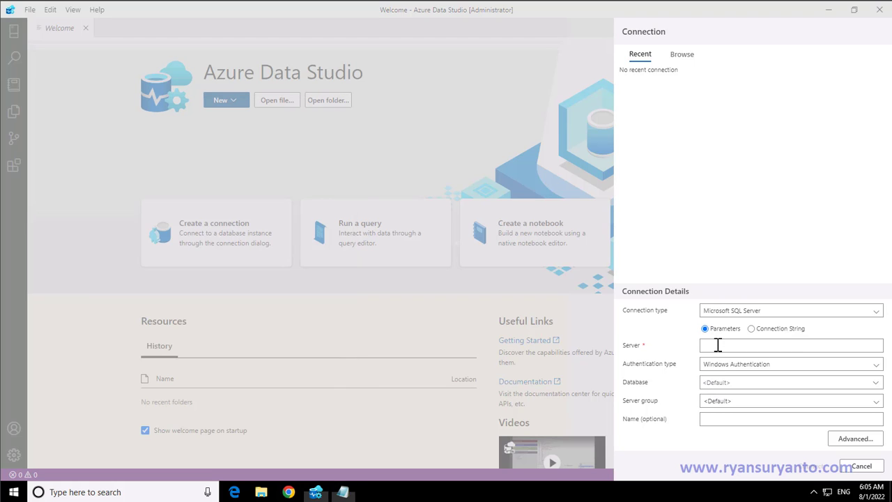
{"action": "key", "text": "ctrl+v"}
Set the connection's authentication type to SQL Login and change the authentication entry in the Notepad notes to match.
{"action": "left_click", "coordinate": [752, 367]}
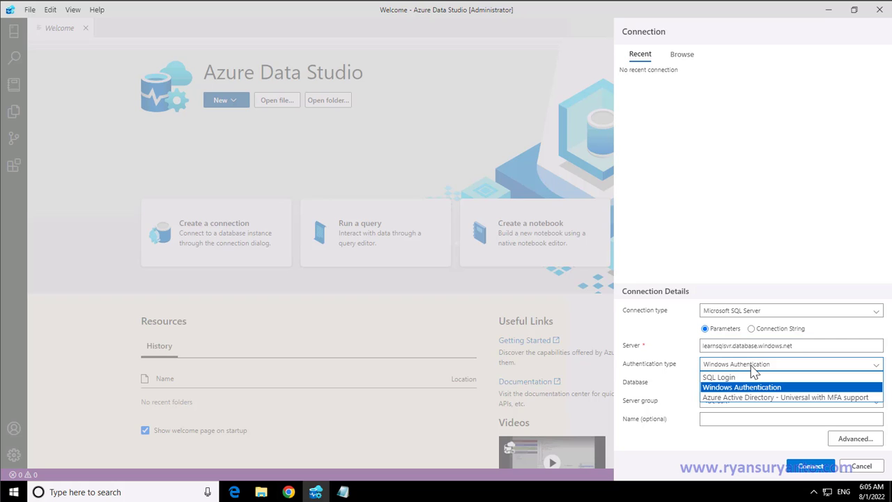
{"action": "left_click", "coordinate": [740, 377]}
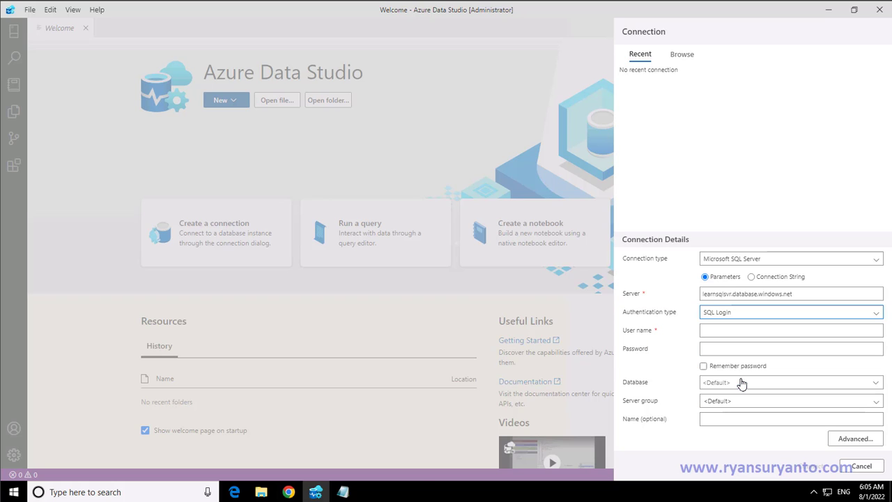
{"action": "left_click", "coordinate": [342, 492]}
{"action": "left_click", "coordinate": [204, 158]}
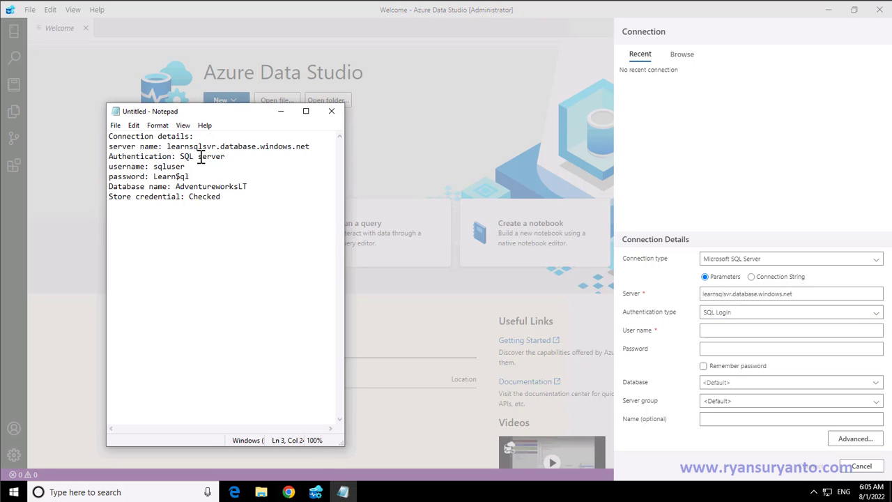
{"action": "left_click_drag", "start_coordinate": [200, 158], "coordinate": [239, 158]}
{"action": "type", "text": "Login"}
{"action": "left_click", "coordinate": [245, 236]}
Enter the user name sqluser and the account password copied from the notes, with Remember password enabled.
{"action": "left_click", "coordinate": [726, 330]}
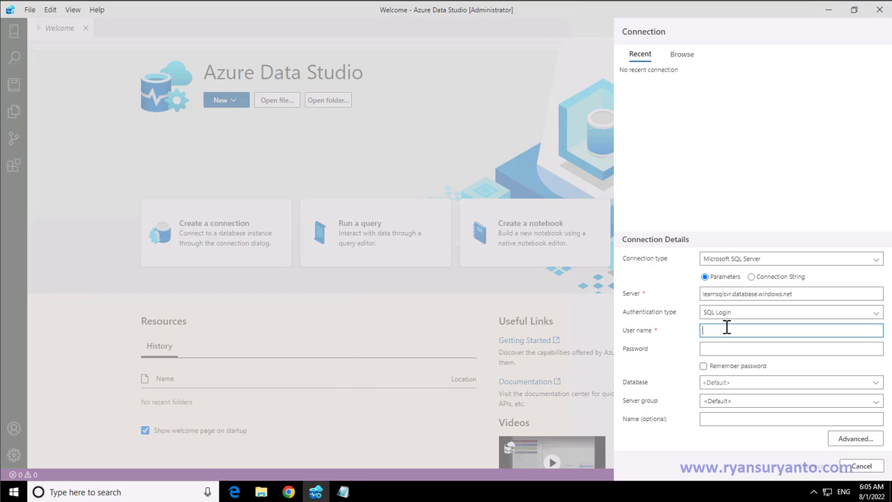
{"action": "type", "text": "sqluser"}
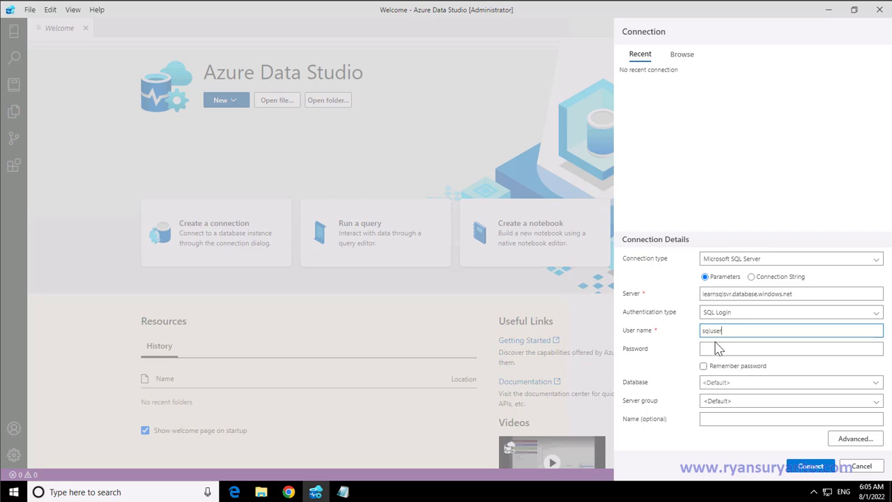
{"action": "left_click", "coordinate": [719, 349]}
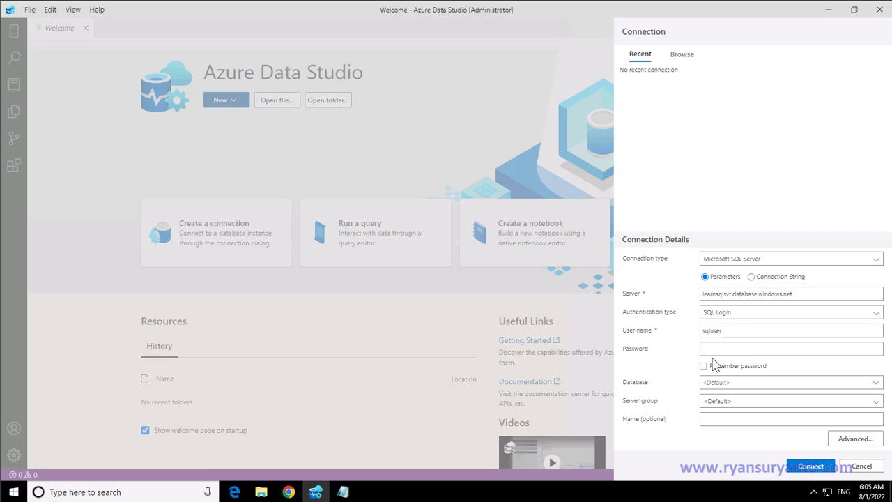
{"action": "left_click", "coordinate": [343, 492]}
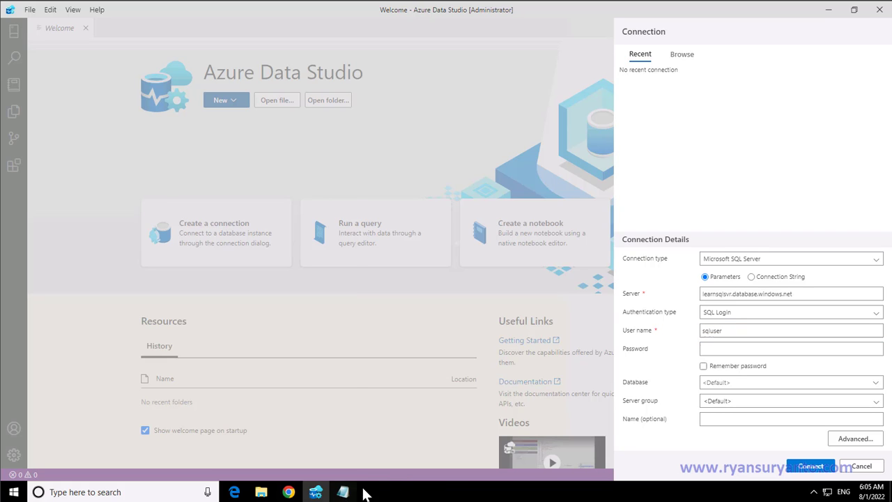
{"action": "double_click", "coordinate": [160, 176]}
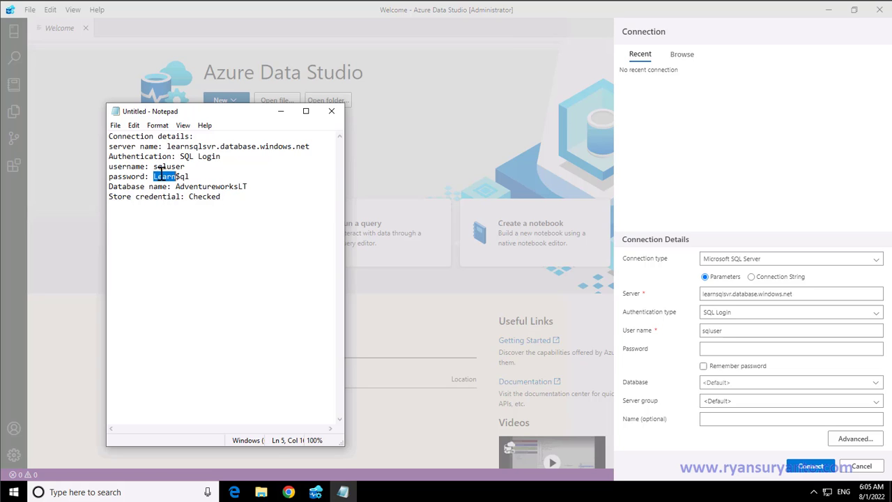
{"action": "left_click_drag", "start_coordinate": [190, 176], "coordinate": [191, 177]}
{"action": "left_click", "coordinate": [709, 361]}
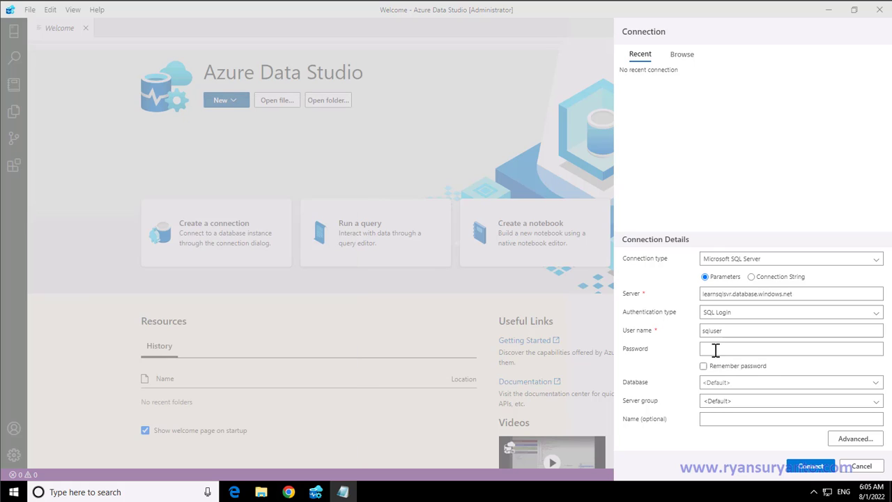
{"action": "left_click", "coordinate": [715, 350]}
{"action": "key", "text": "ctrl+v"}
{"action": "left_click", "coordinate": [704, 366]}
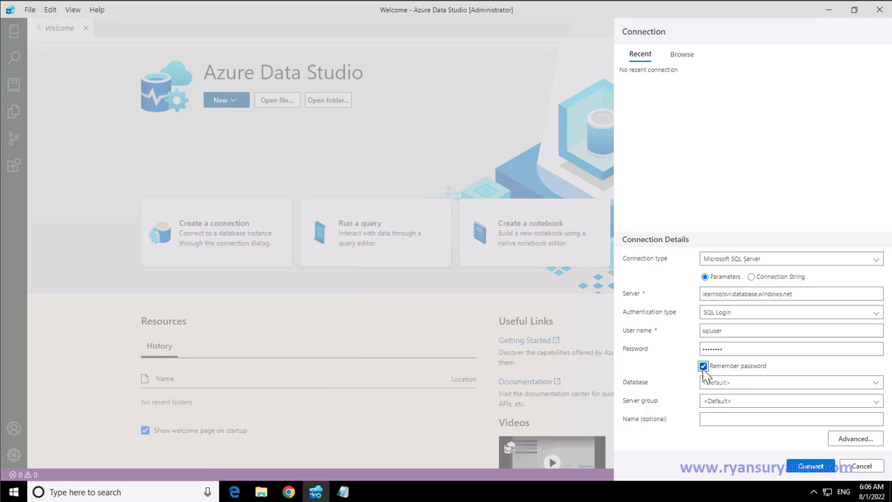
Reword the "Store credential" label in the Notepad notes as "Remember password".
{"action": "left_click", "coordinate": [342, 492]}
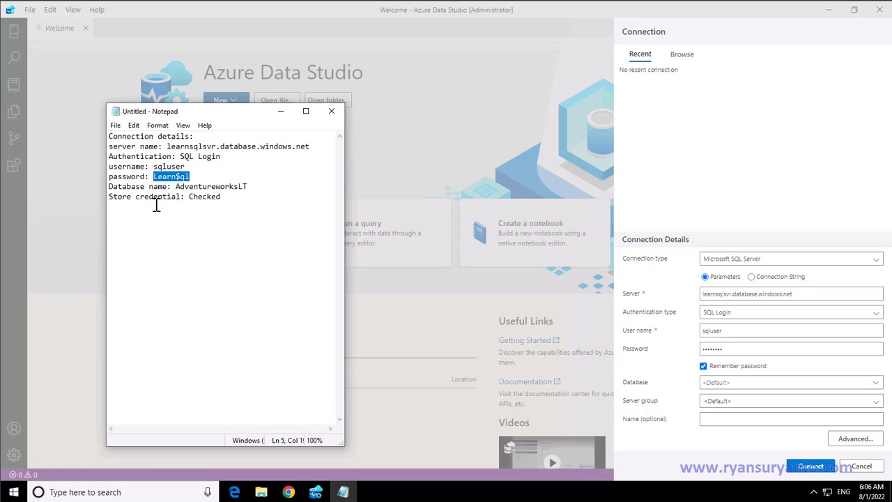
{"action": "left_click_drag", "start_coordinate": [179, 198], "coordinate": [88, 205]}
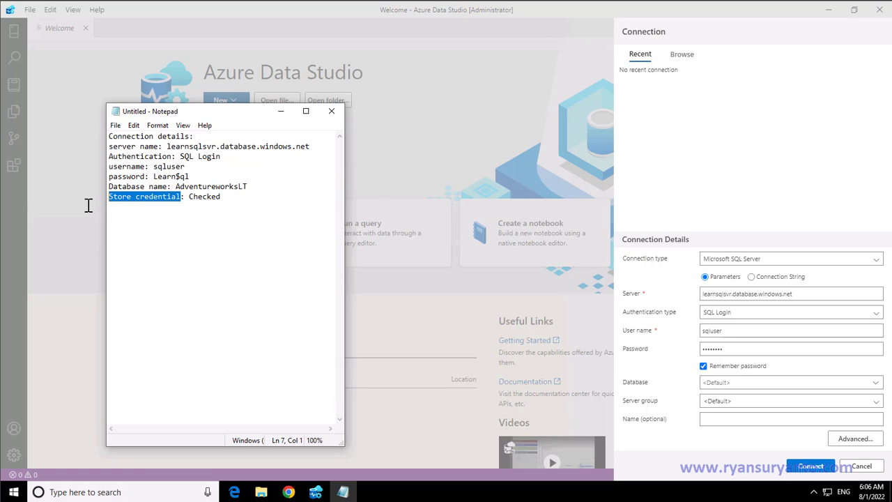
{"action": "type", "text": "Remember "}
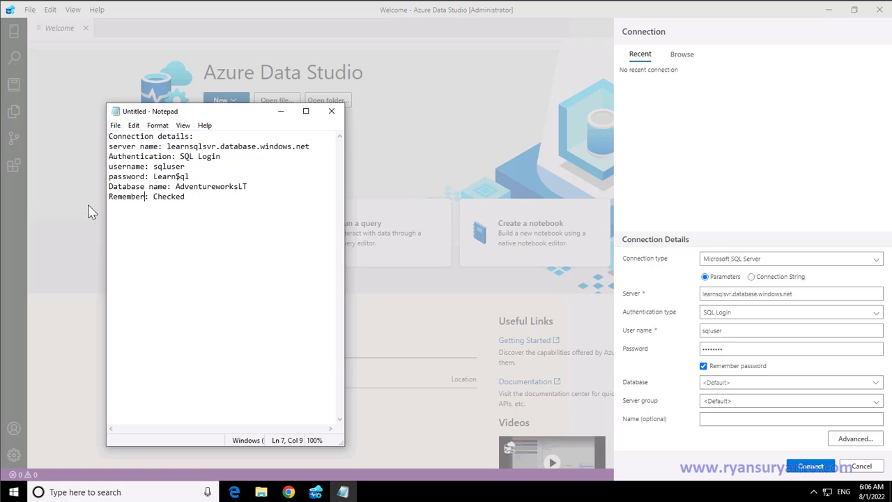
{"action": "type", "text": "password"}
Move the Database name line below the Remember password line in the Notepad notes.
{"action": "key", "text": "Down"}
{"action": "key", "text": "Home"}
{"action": "key", "text": "shift+Down"}
{"action": "key", "text": "ctrl+c"}
{"action": "key", "text": "Delete"}
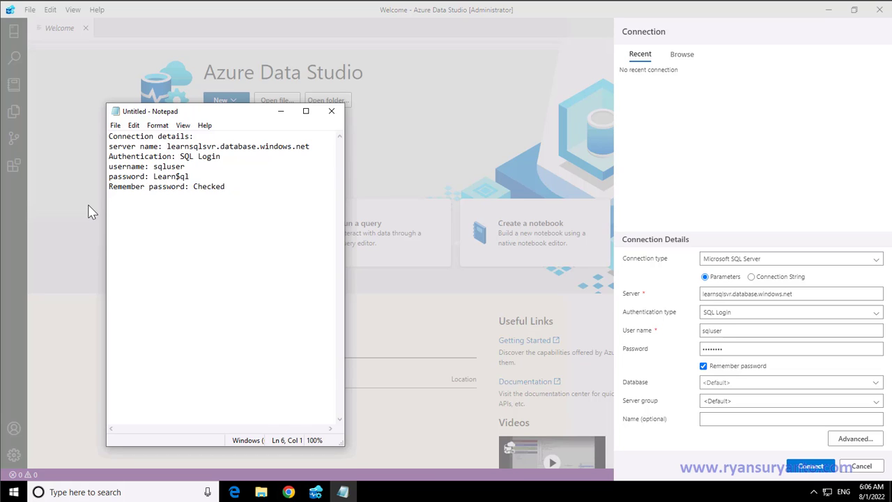
{"action": "key", "text": "Right"}
{"action": "key", "text": "Right"}
{"action": "key", "text": "Right"}
{"action": "key", "text": "Right"}
{"action": "key", "text": "Right"}
{"action": "key", "text": "Right"}
{"action": "key", "text": "Right"}
{"action": "key", "text": "Right"}
{"action": "key", "text": "Right"}
{"action": "key", "text": "Right"}
{"action": "key", "text": "Right"}
{"action": "key", "text": "Right"}
{"action": "key", "text": "Right"}
{"action": "key", "text": "Right"}
{"action": "key", "text": "Right"}
{"action": "key", "text": "Right"}
{"action": "key", "text": "Right"}
{"action": "key", "text": "Right"}
{"action": "key", "text": "Right"}
{"action": "key", "text": "Right"}
{"action": "key", "text": "ctrl+v"}
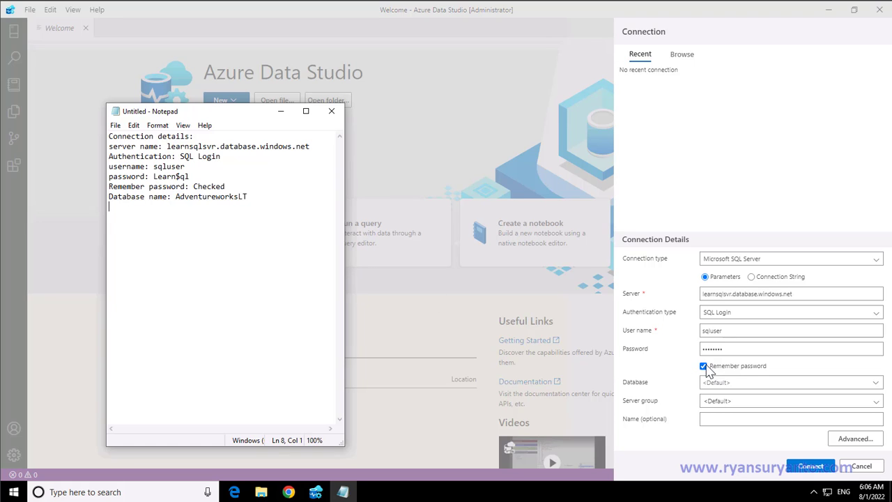
Load the server's database list in the connection details and choose AdventureWorksLT as the database.
{"action": "left_click", "coordinate": [731, 382]}
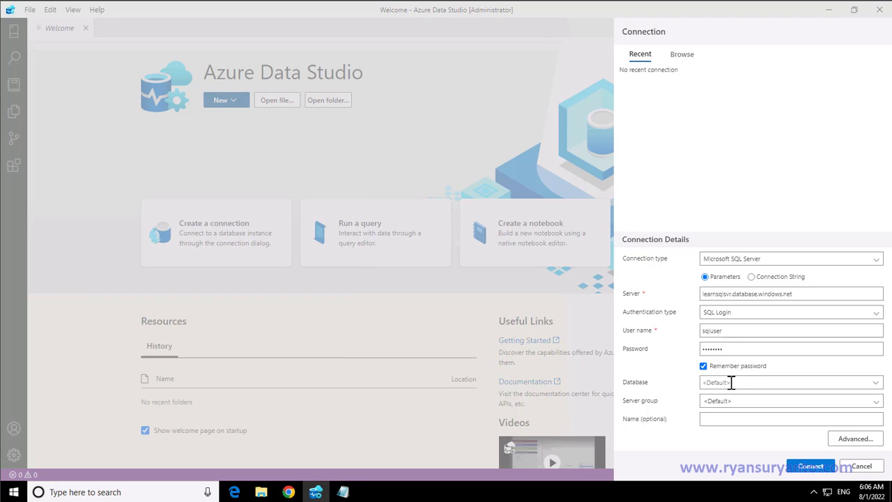
{"action": "left_click", "coordinate": [874, 384]}
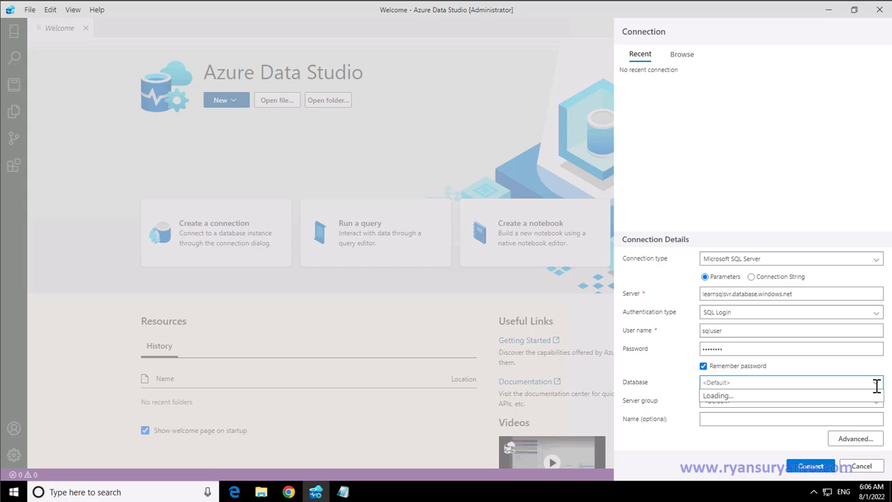
{"action": "left_click", "coordinate": [718, 396]}
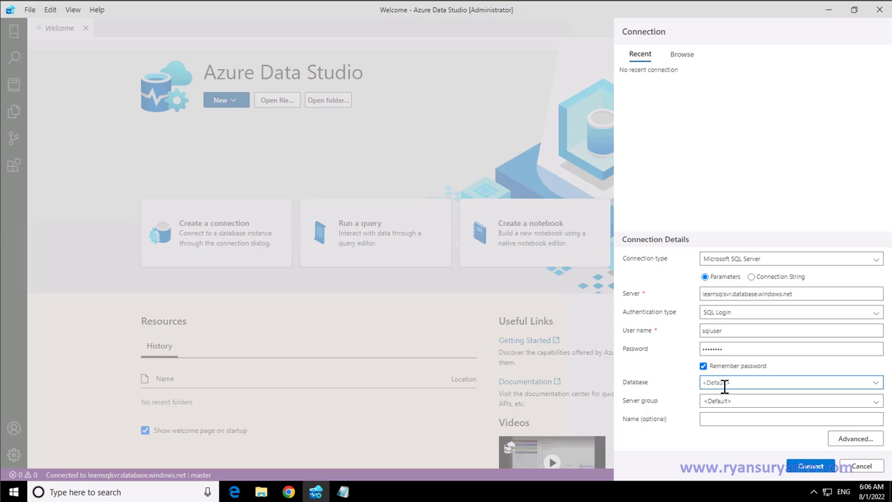
{"action": "left_click", "coordinate": [725, 386]}
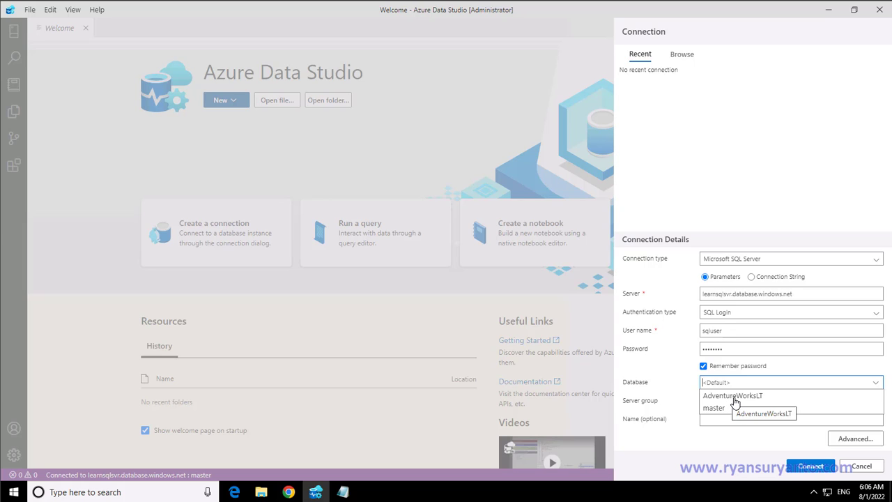
{"action": "left_click", "coordinate": [734, 396]}
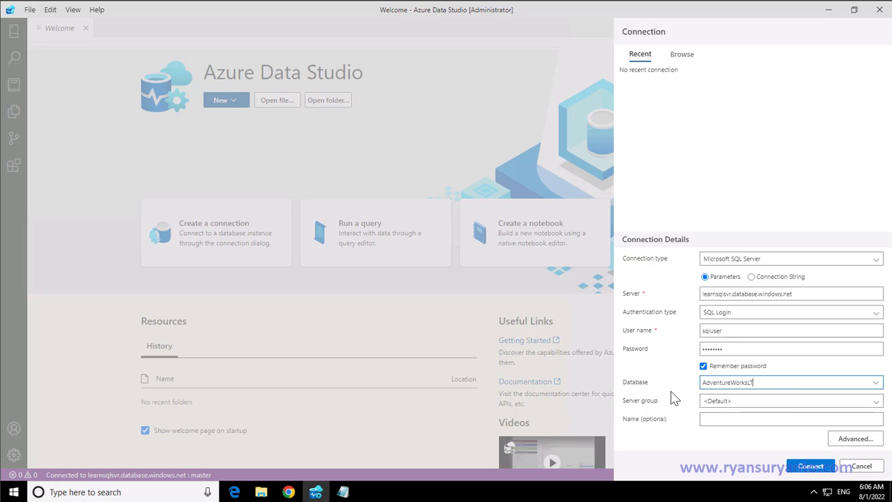
Add the lines "Server group: Default" and "Name (optional): leave it blank" to the end of the Notepad notes.
{"action": "left_click", "coordinate": [342, 492]}
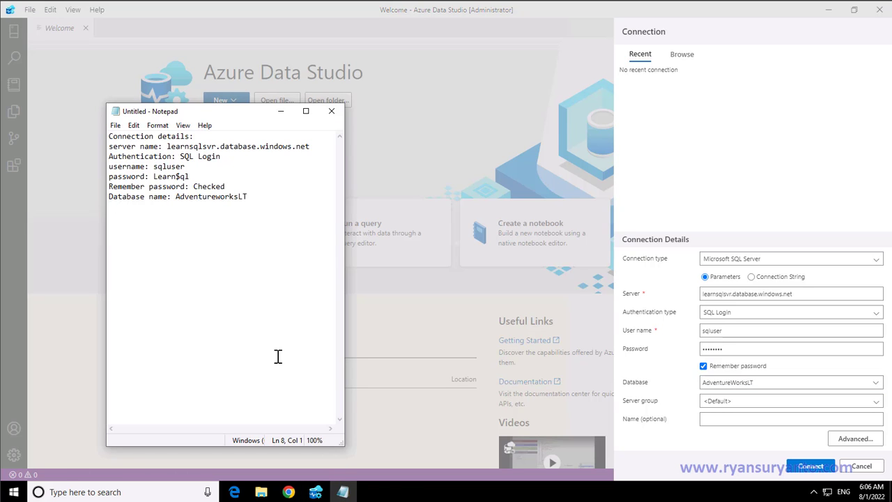
{"action": "type", "text": "Ser"}
{"action": "type", "text": "p"}
{"action": "key", "text": "BackSpace"}
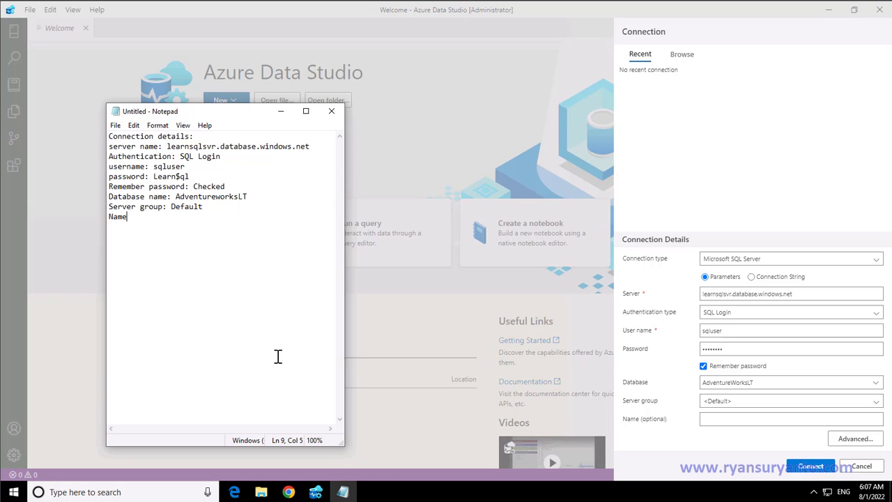
{"action": "type", "text": "ame (optional): leave it blank"}
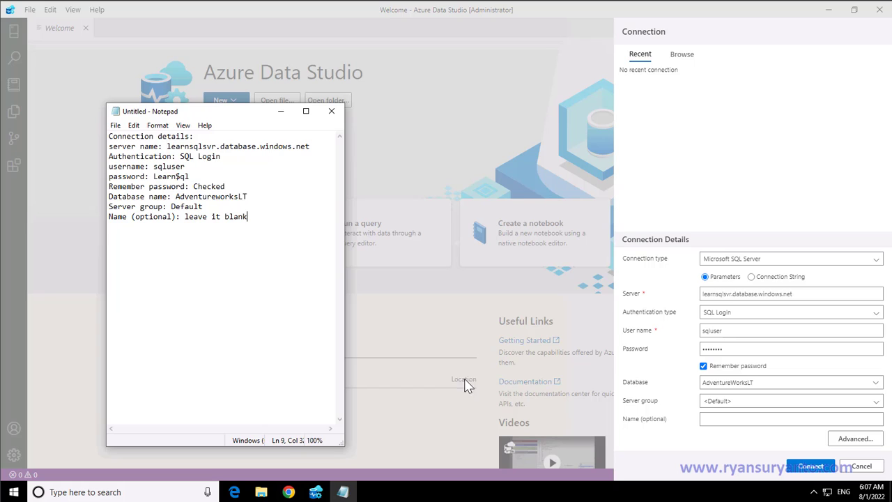
Return to Azure Data Studio and connect to the AdventureWorksLT database with the entered connection details.
{"action": "left_click", "coordinate": [704, 184]}
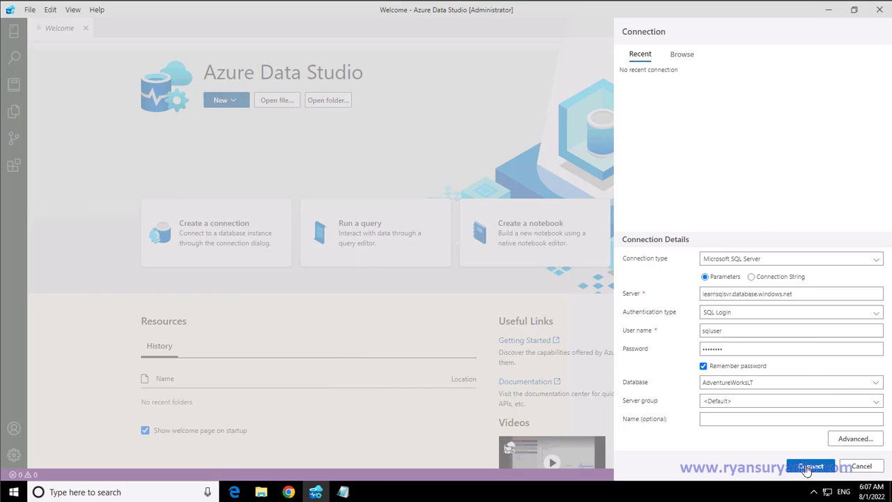
{"action": "left_click", "coordinate": [807, 467]}
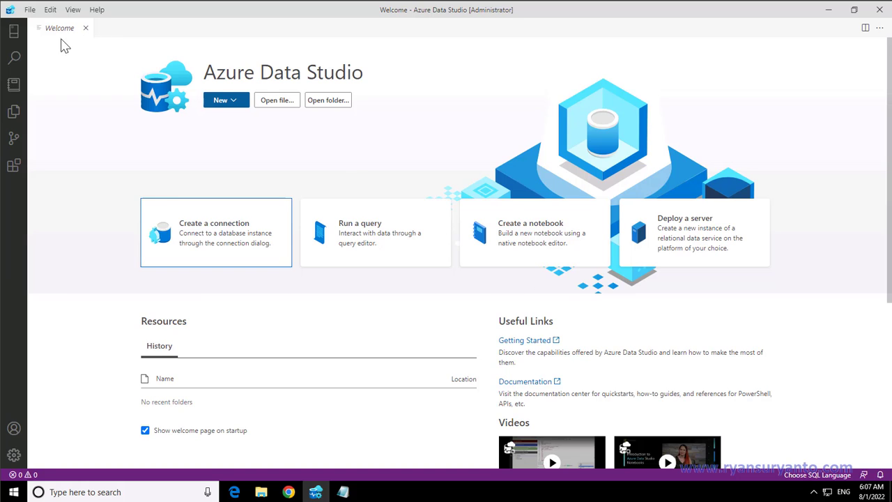
Show the server connections and expand the connected AdventureWorksLT server to list its object folders.
{"action": "left_click", "coordinate": [13, 35]}
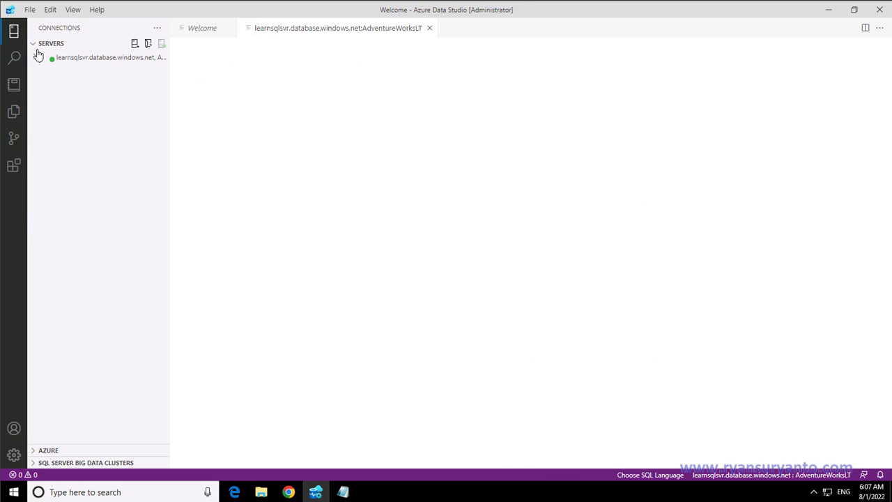
{"action": "left_click", "coordinate": [84, 64]}
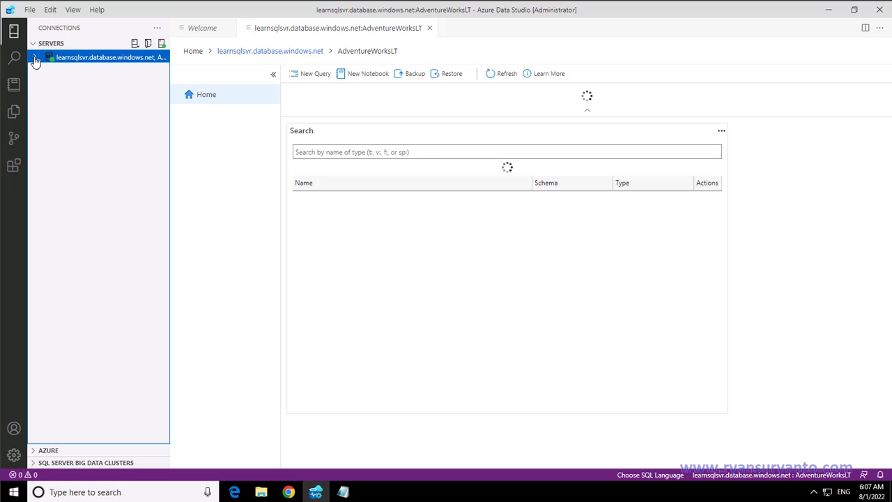
{"action": "key", "text": "ctrl+minus"}
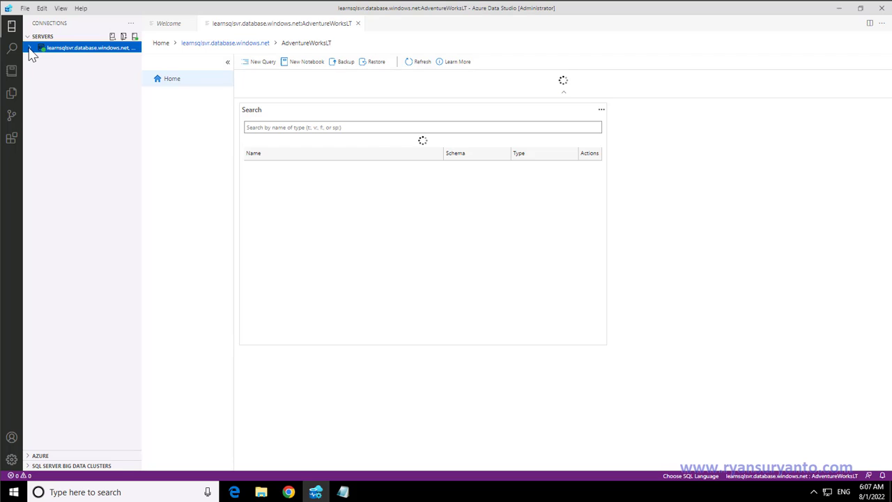
{"action": "key", "text": "ctrl+equal"}
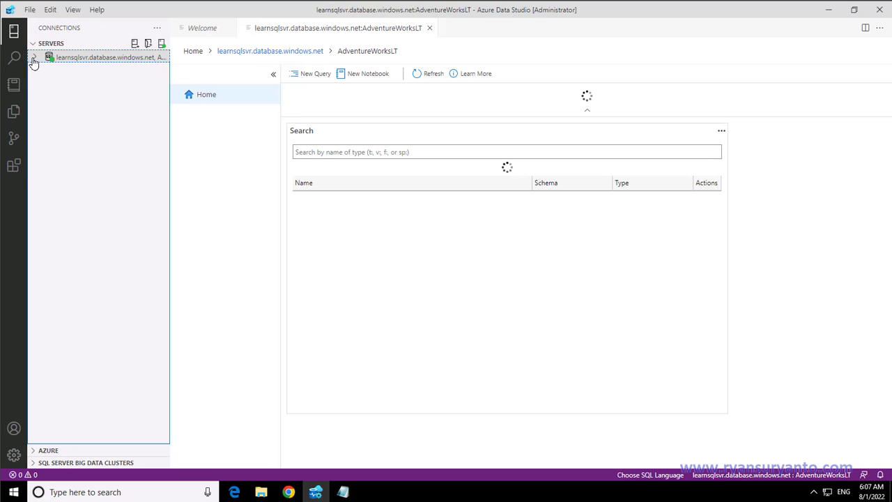
{"action": "left_click", "coordinate": [36, 62]}
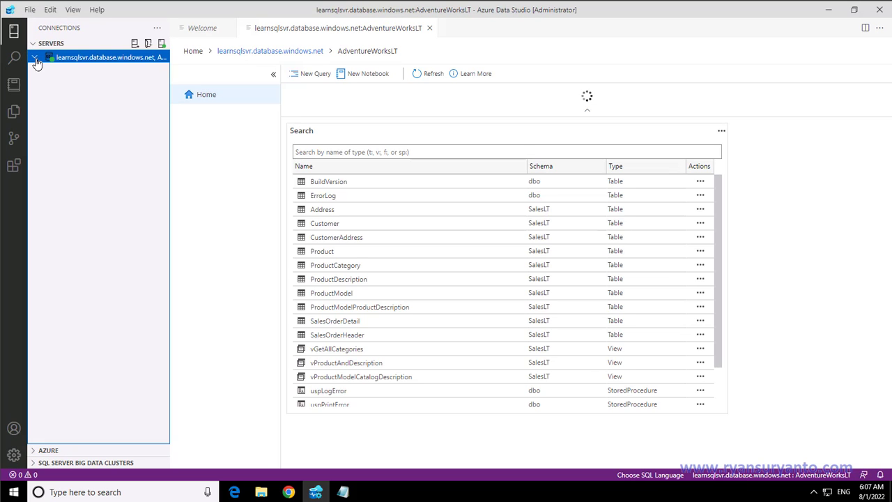
{"action": "key", "text": "ctrl+minus"}
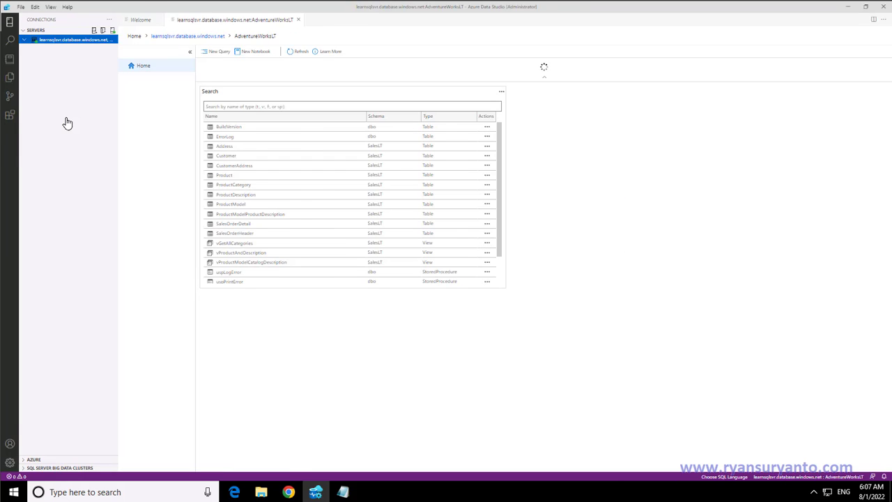
{"action": "key", "text": "ctrl+equal"}
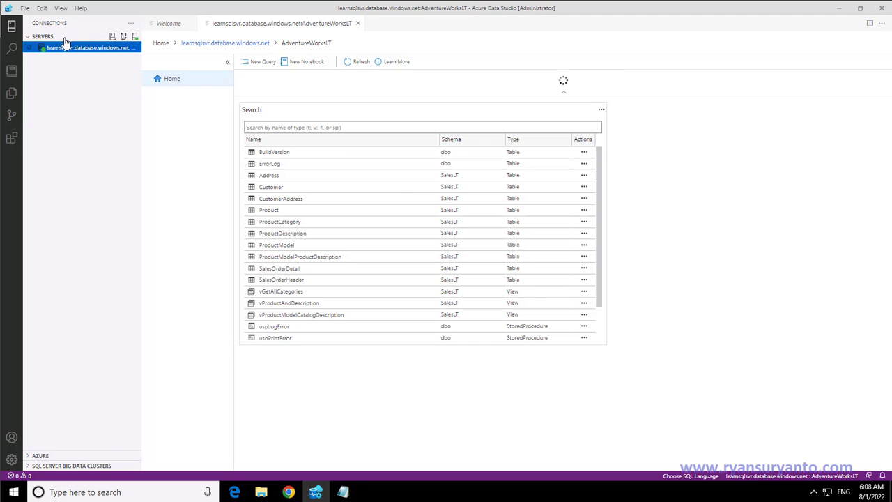
Open a new SQL query from the Welcome page and expand the Tables folder of the AdventureWorksLT connection.
{"action": "left_click", "coordinate": [165, 25]}
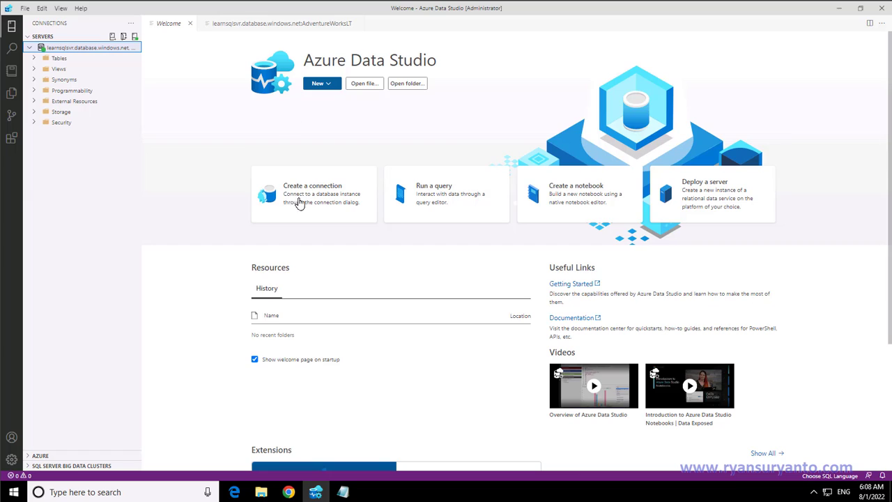
{"action": "left_click", "coordinate": [421, 200]}
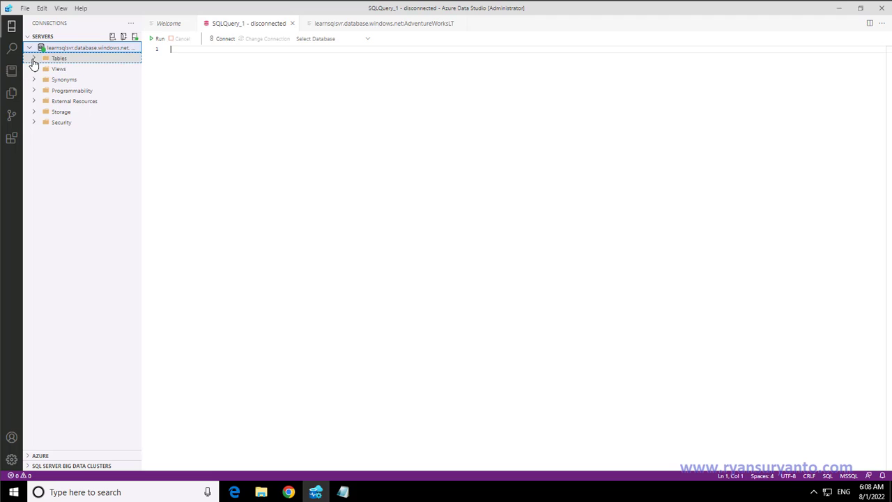
{"action": "left_click", "coordinate": [33, 60]}
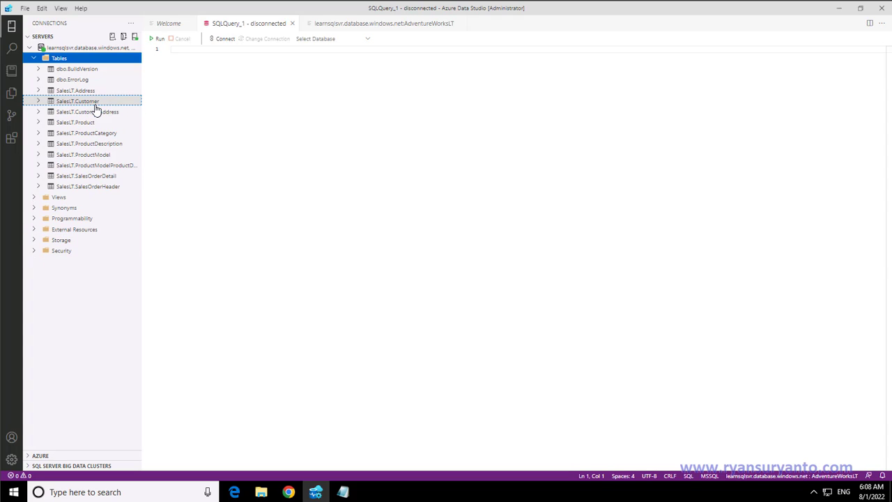
Write the query SELECT * FROM [SalesLT].[Customer], inserting the table name from the Tables folder.
{"action": "left_click", "coordinate": [232, 64]}
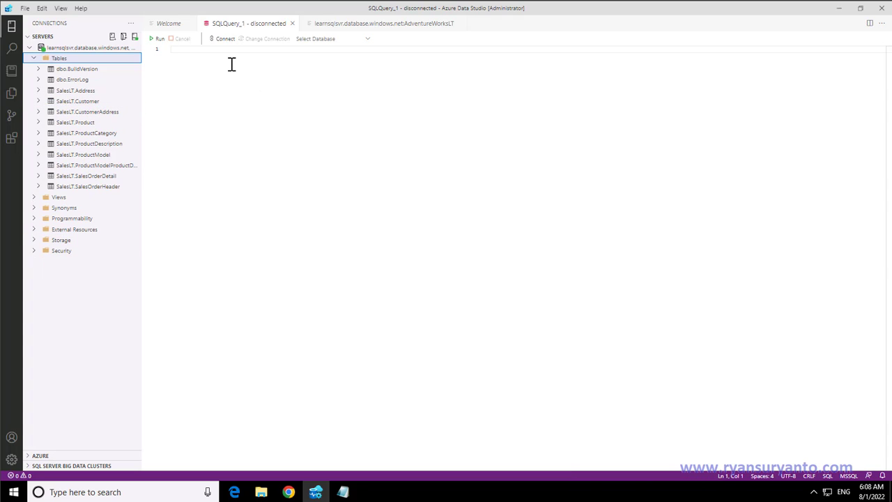
{"action": "type", "text": "SELECT * FROM"}
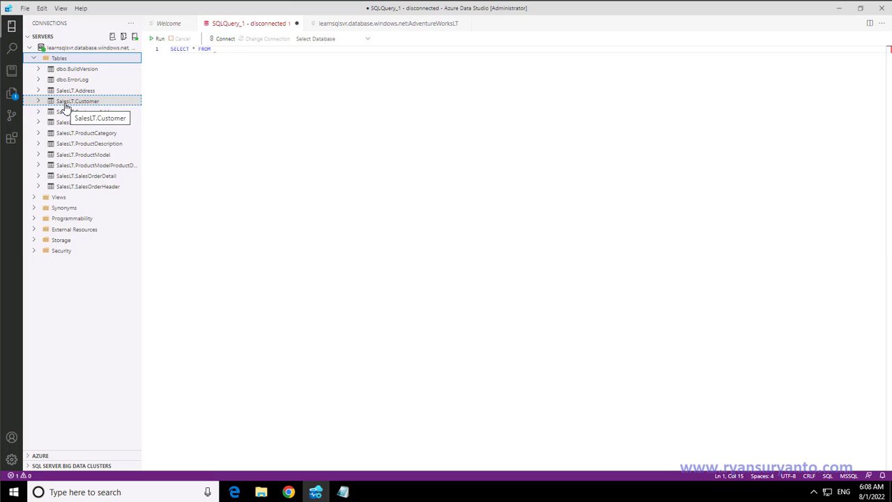
{"action": "left_click_drag", "start_coordinate": [65, 106], "coordinate": [237, 54]}
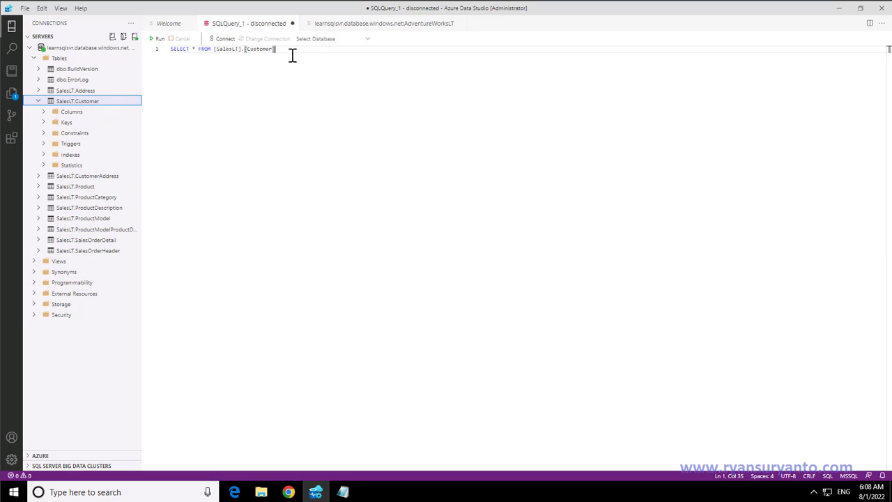
Run the SalesLT.Customer query, connecting it through the recent AdventureWorksLT connection, and select the query text again.
{"action": "left_click_drag", "start_coordinate": [289, 52], "coordinate": [137, 46]}
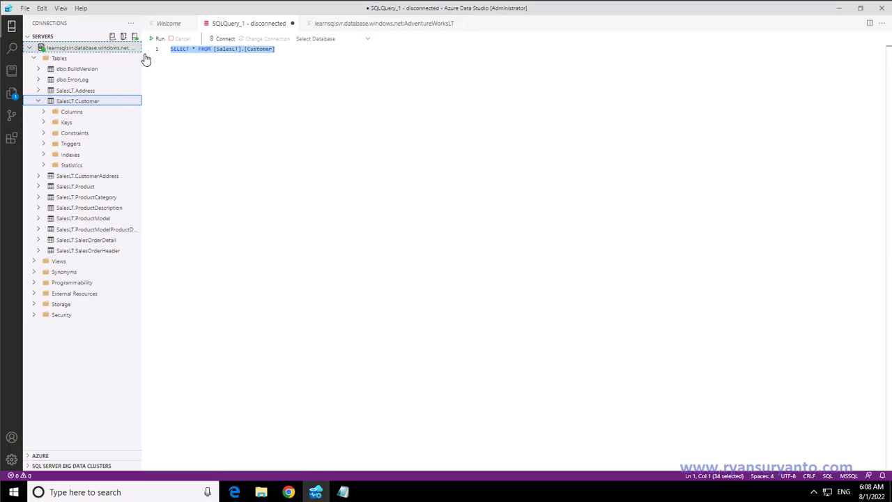
{"action": "left_click", "coordinate": [154, 39]}
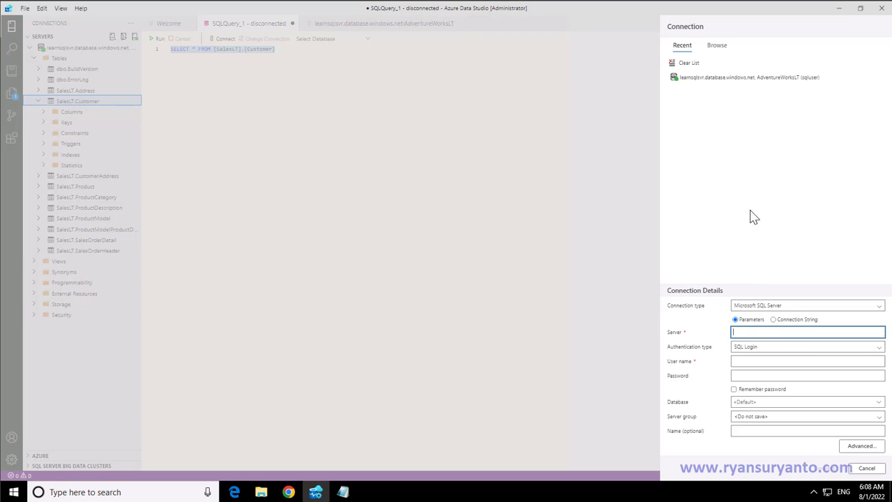
{"action": "left_click", "coordinate": [699, 82]}
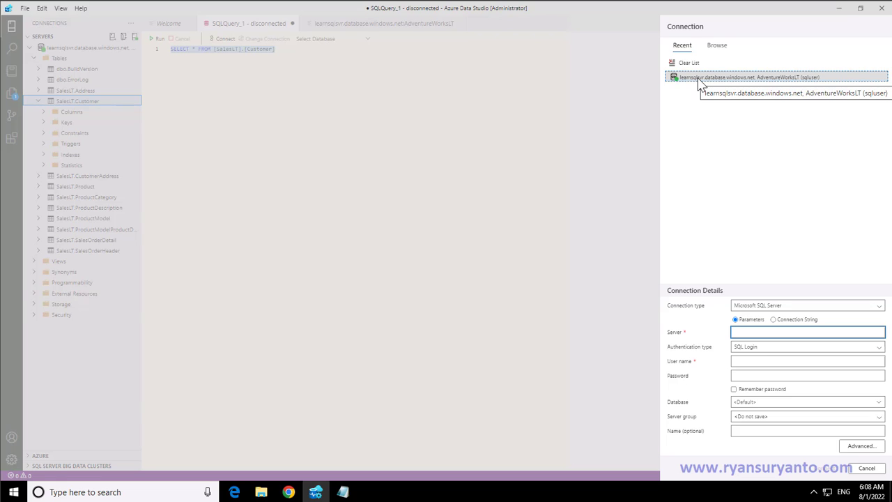
{"action": "left_click", "coordinate": [709, 82]}
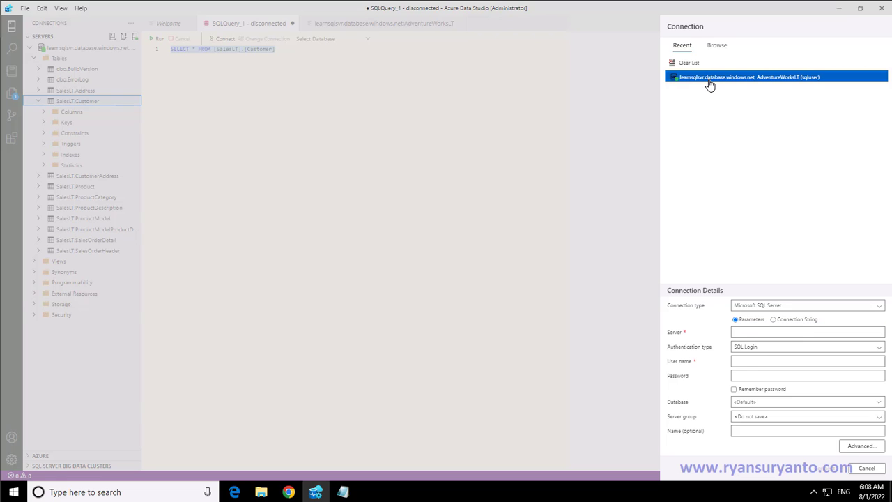
{"action": "left_click", "coordinate": [830, 470]}
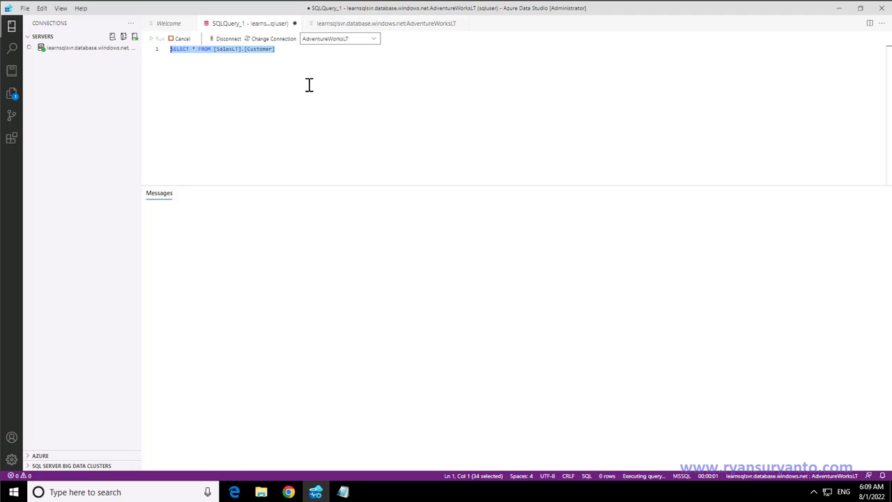
{"action": "left_click", "coordinate": [289, 54]}
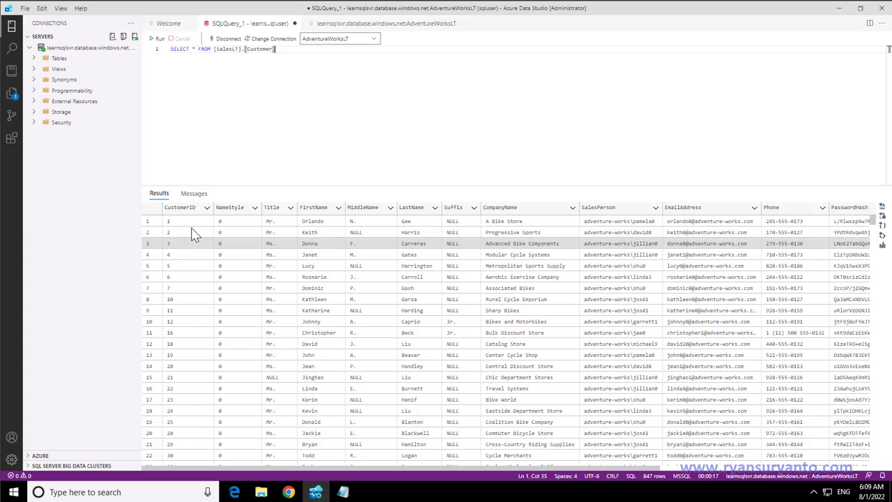
{"action": "left_click_drag", "start_coordinate": [172, 53], "coordinate": [281, 56]}
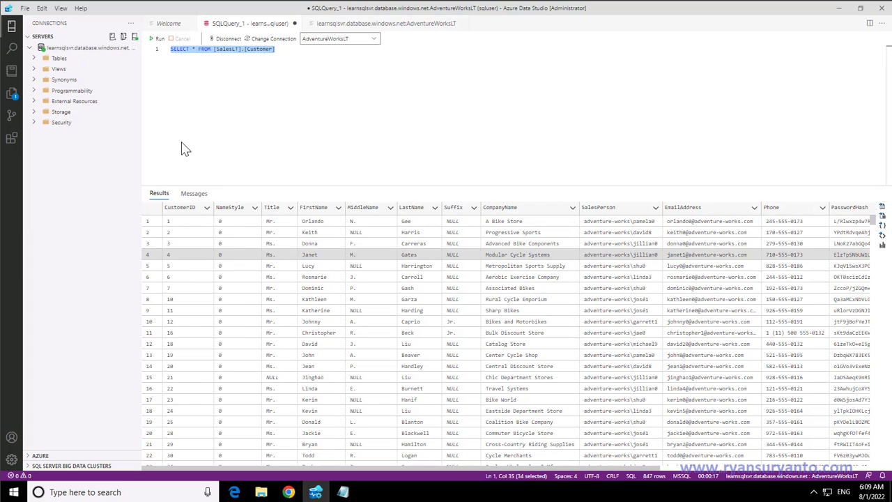
Zoom the interface out one level and return it to its previous size.
{"action": "left_click", "coordinate": [60, 8]}
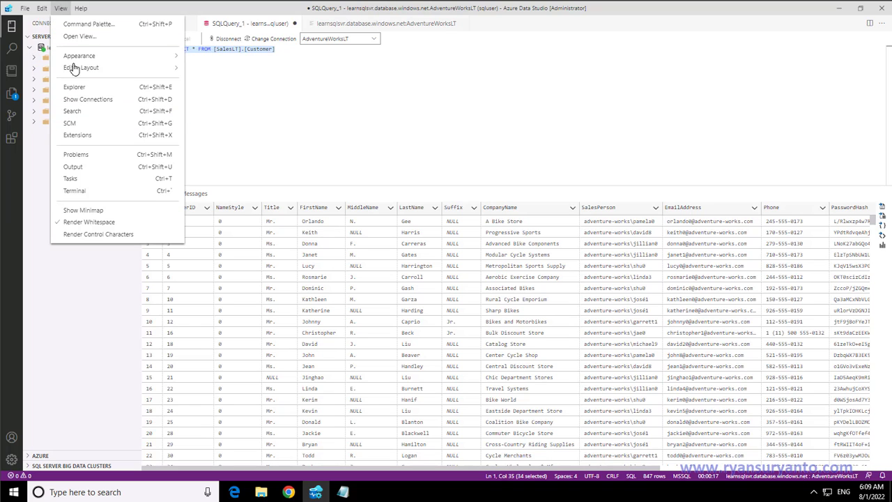
{"action": "mouse_move", "coordinate": [122, 56]}
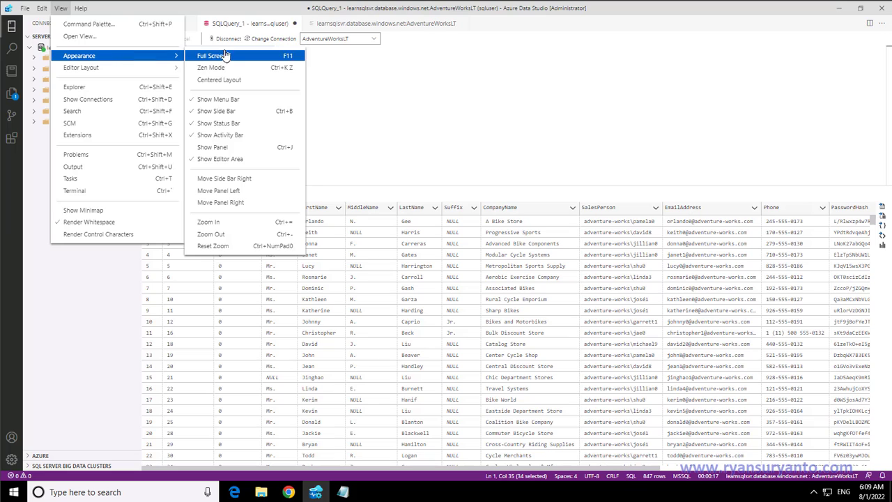
{"action": "left_click", "coordinate": [234, 238]}
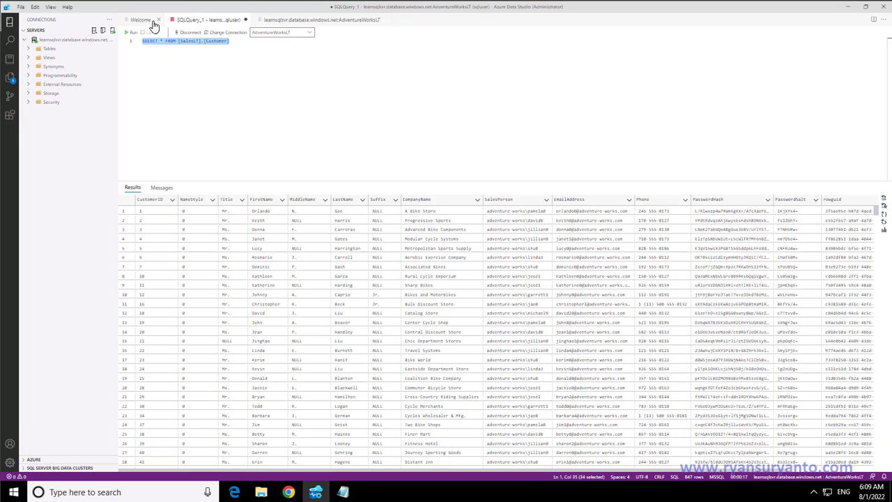
{"action": "left_click", "coordinate": [50, 8]}
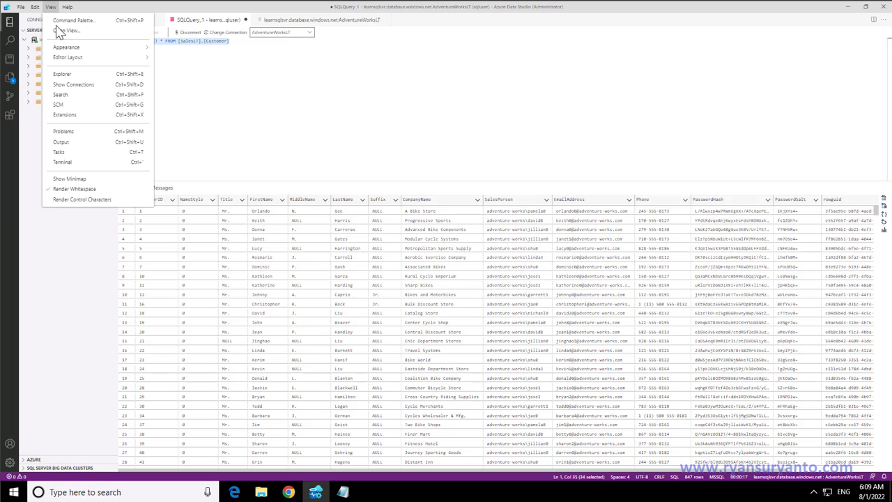
{"action": "mouse_move", "coordinate": [73, 47]}
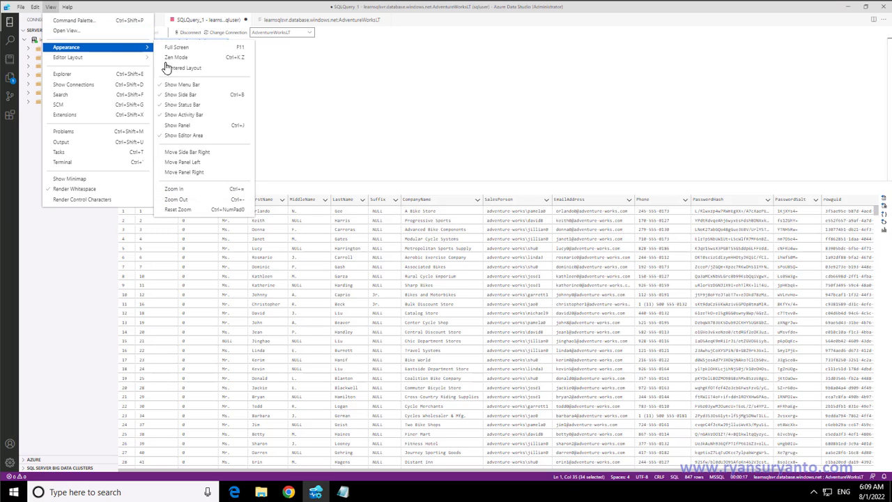
{"action": "left_click", "coordinate": [202, 190]}
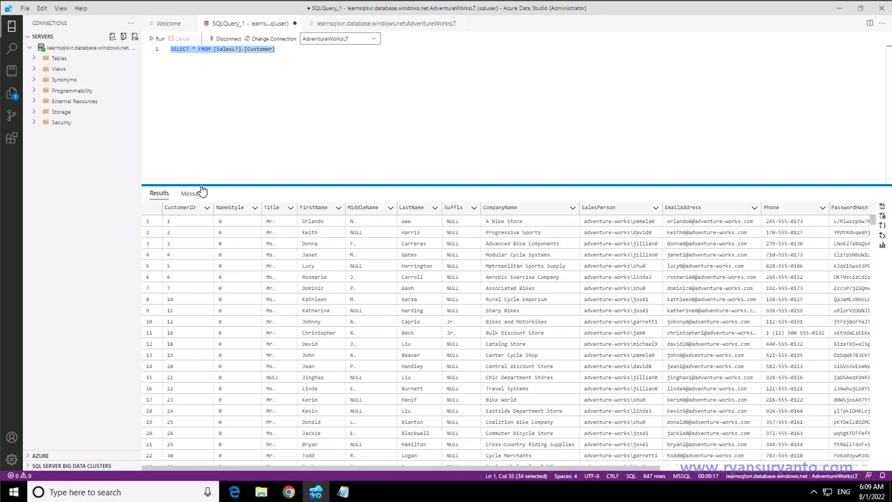
Enlarge the interface by three zoom levels so the query and its results are easier to read.
{"action": "left_click", "coordinate": [61, 8]}
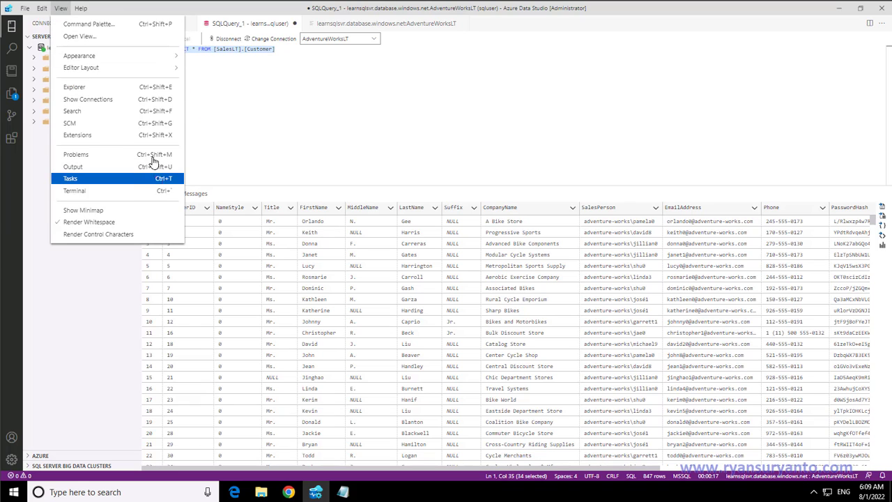
{"action": "mouse_move", "coordinate": [148, 61]}
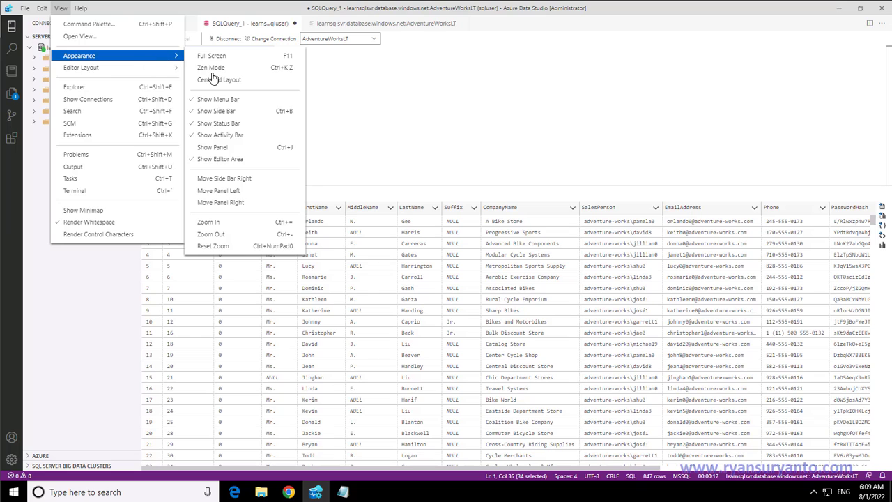
{"action": "left_click", "coordinate": [249, 221]}
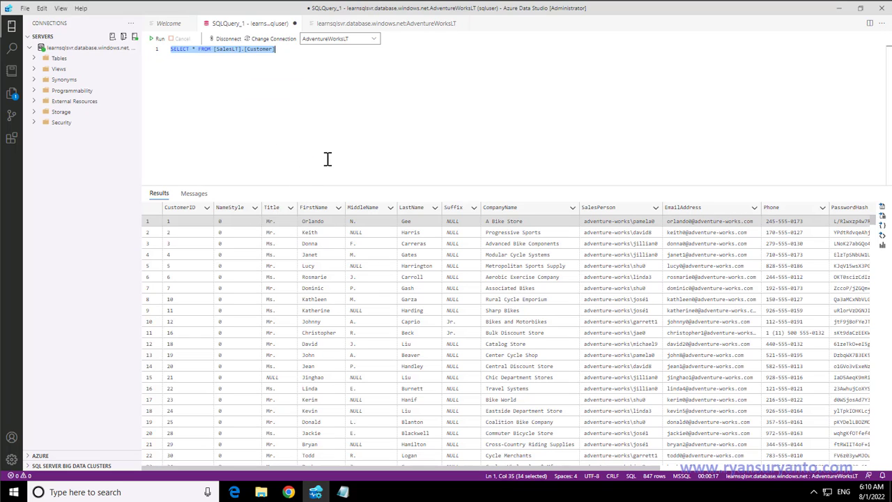
{"action": "left_click", "coordinate": [339, 131]}
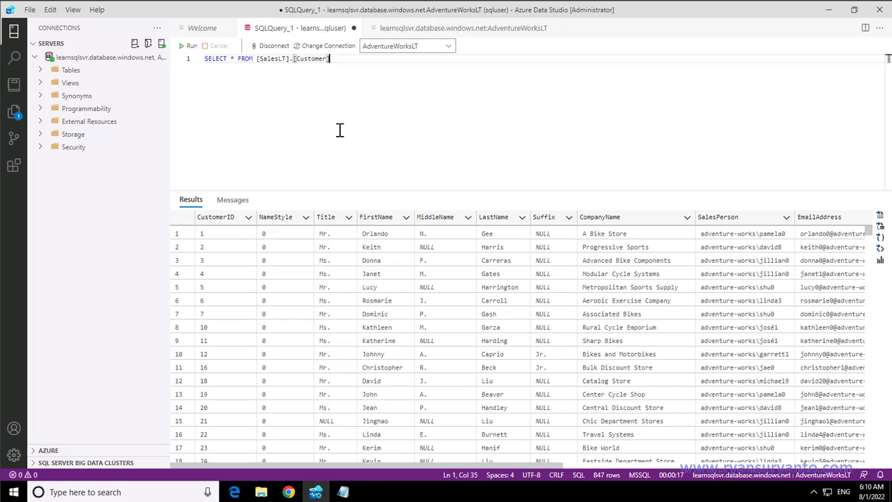
{"action": "key", "text": "ctrl+equal"}
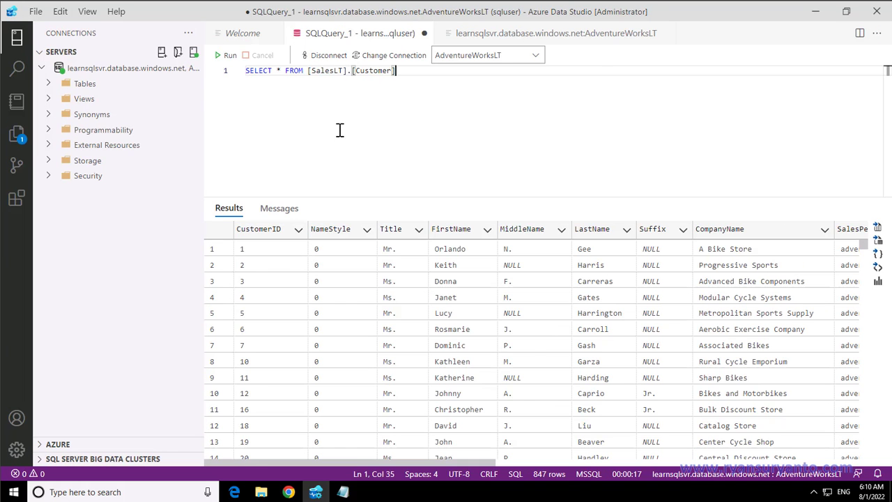
{"action": "key", "text": "ctrl+equal"}
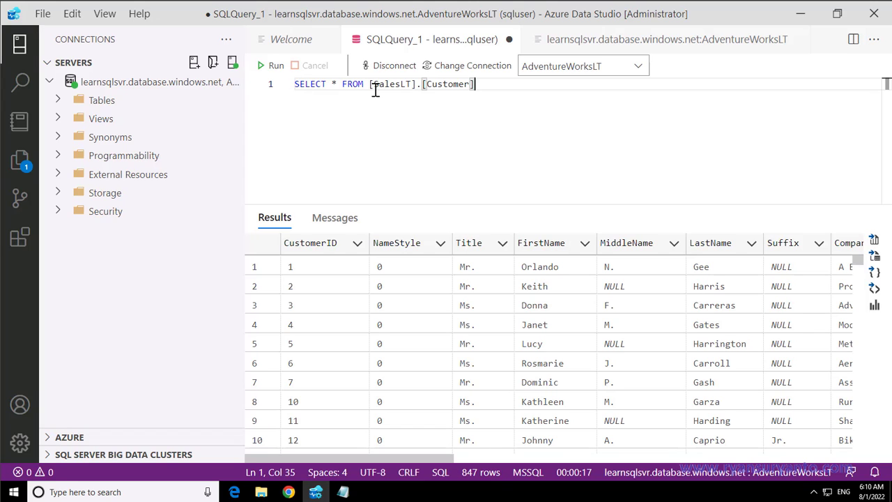
Expand the Tables folder in the server tree and browse through the customer rows in the query results.
{"action": "left_click", "coordinate": [60, 103]}
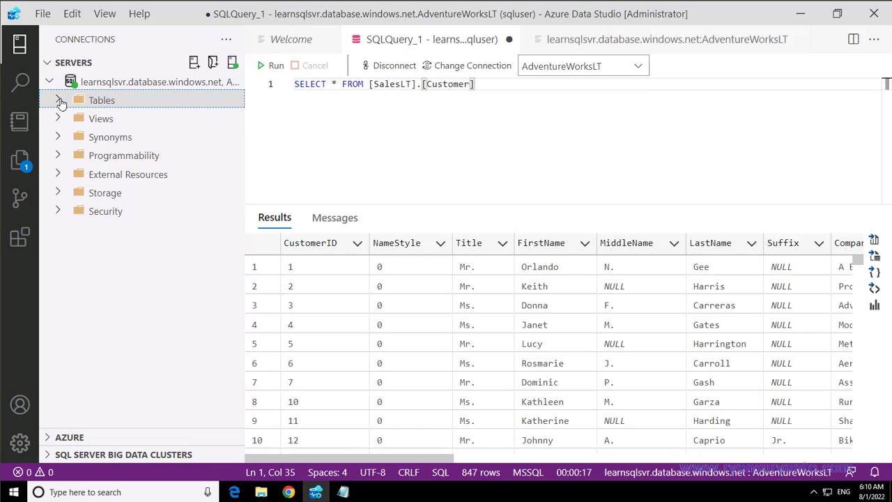
{"action": "left_click", "coordinate": [60, 102]}
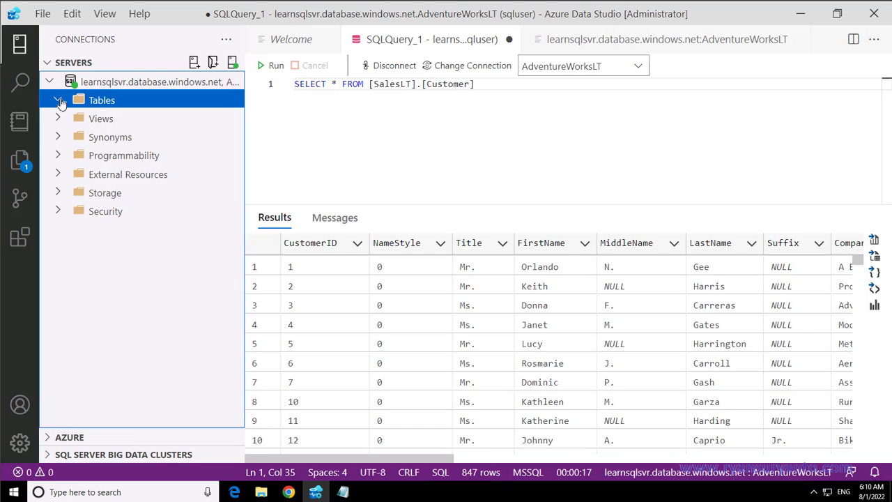
{"action": "left_click", "coordinate": [389, 109]}
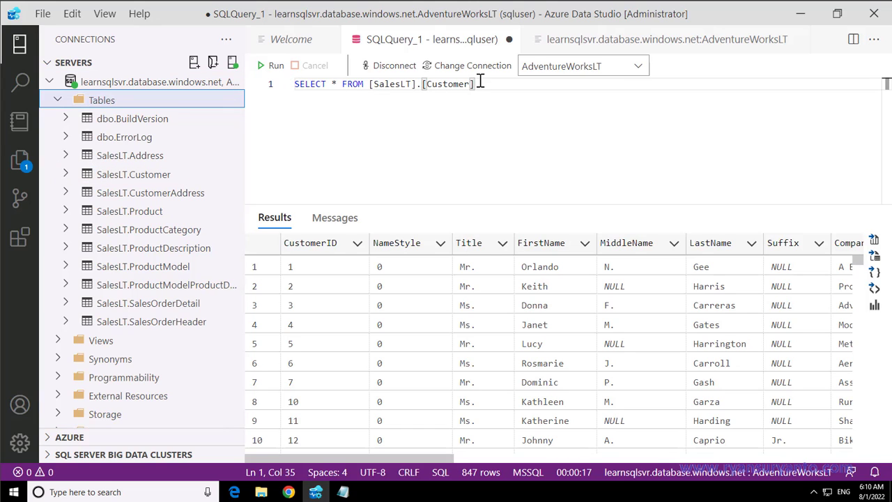
{"action": "scroll", "coordinate": [545, 308], "scroll_direction": "down", "scroll_amount": 15}
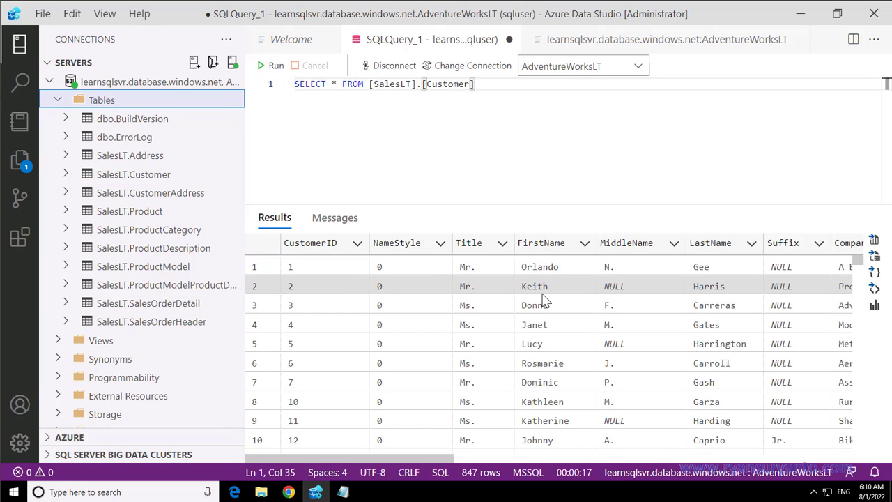
{"action": "scroll", "coordinate": [545, 302], "scroll_direction": "up", "scroll_amount": 15}
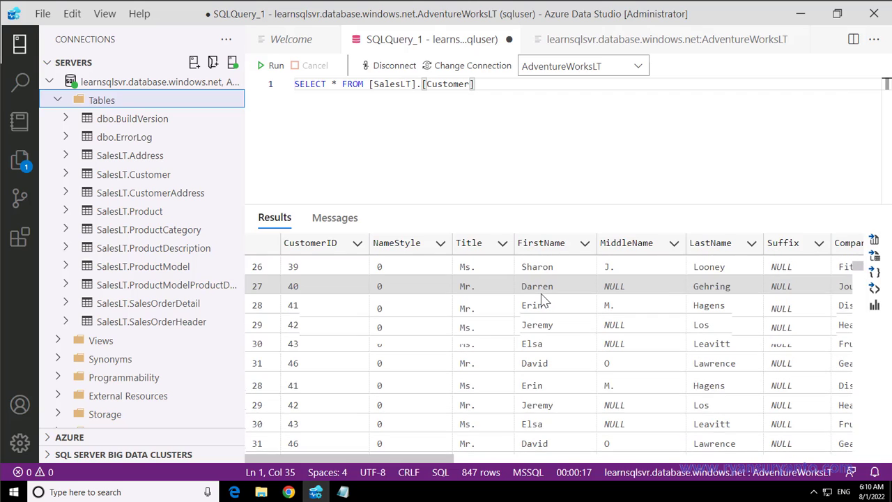